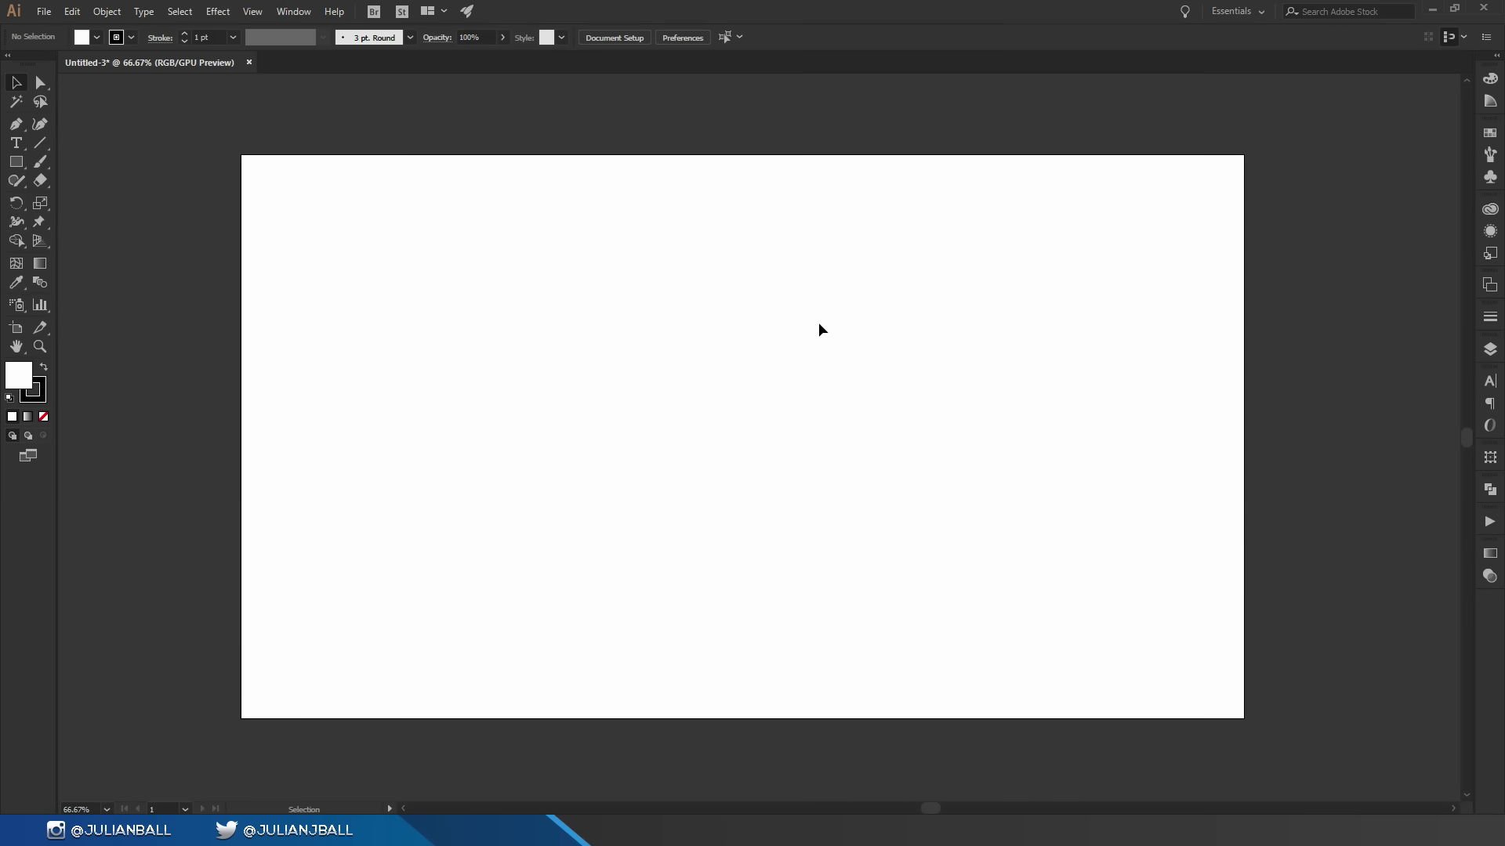
Open the New Document settings and close them without creating a document
key("a")
key("ctrl+n")
left_click(1123, 645)
Pan and zoom the artboard, then toggle the lock on Layer 1
key("space")
mouse_move(698, 439)
left_mouse_down()
mouse_move(773, 400)
mouse_move(703, 427)
mouse_move(1068, 544)
mouse_move(638, 322)
mouse_move(669, 440)
mouse_move(702, 421)
left_mouse_up()
key("space")
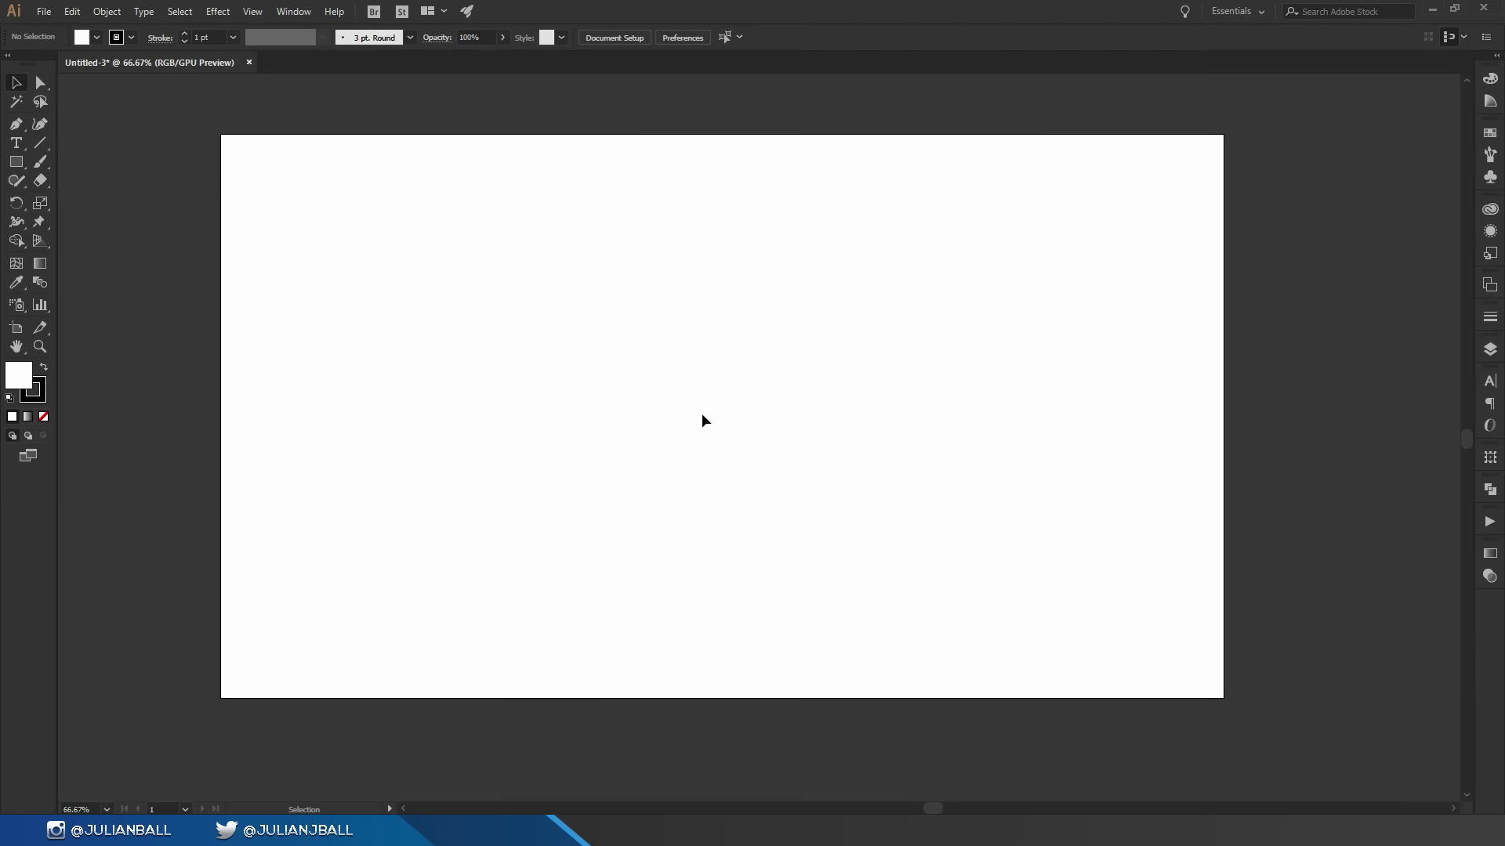
key("ctrl+minus")
key("ctrl+minus")
key("ctrl+minus")
key("ctrl+minus")
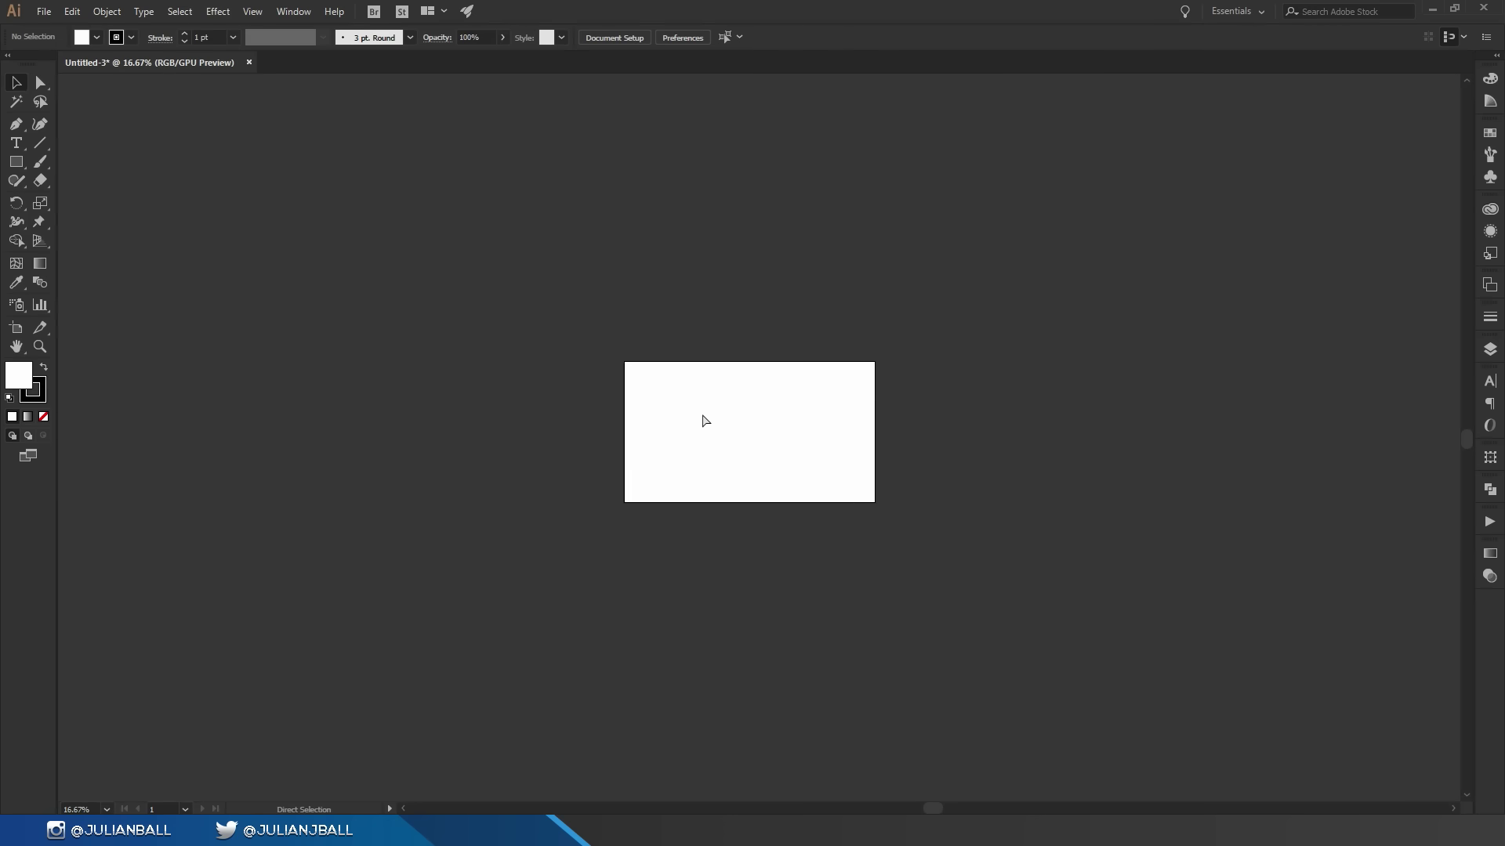
key("ctrl+plus")
key("ctrl+plus")
key("ctrl+plus")
key("ctrl+plus")
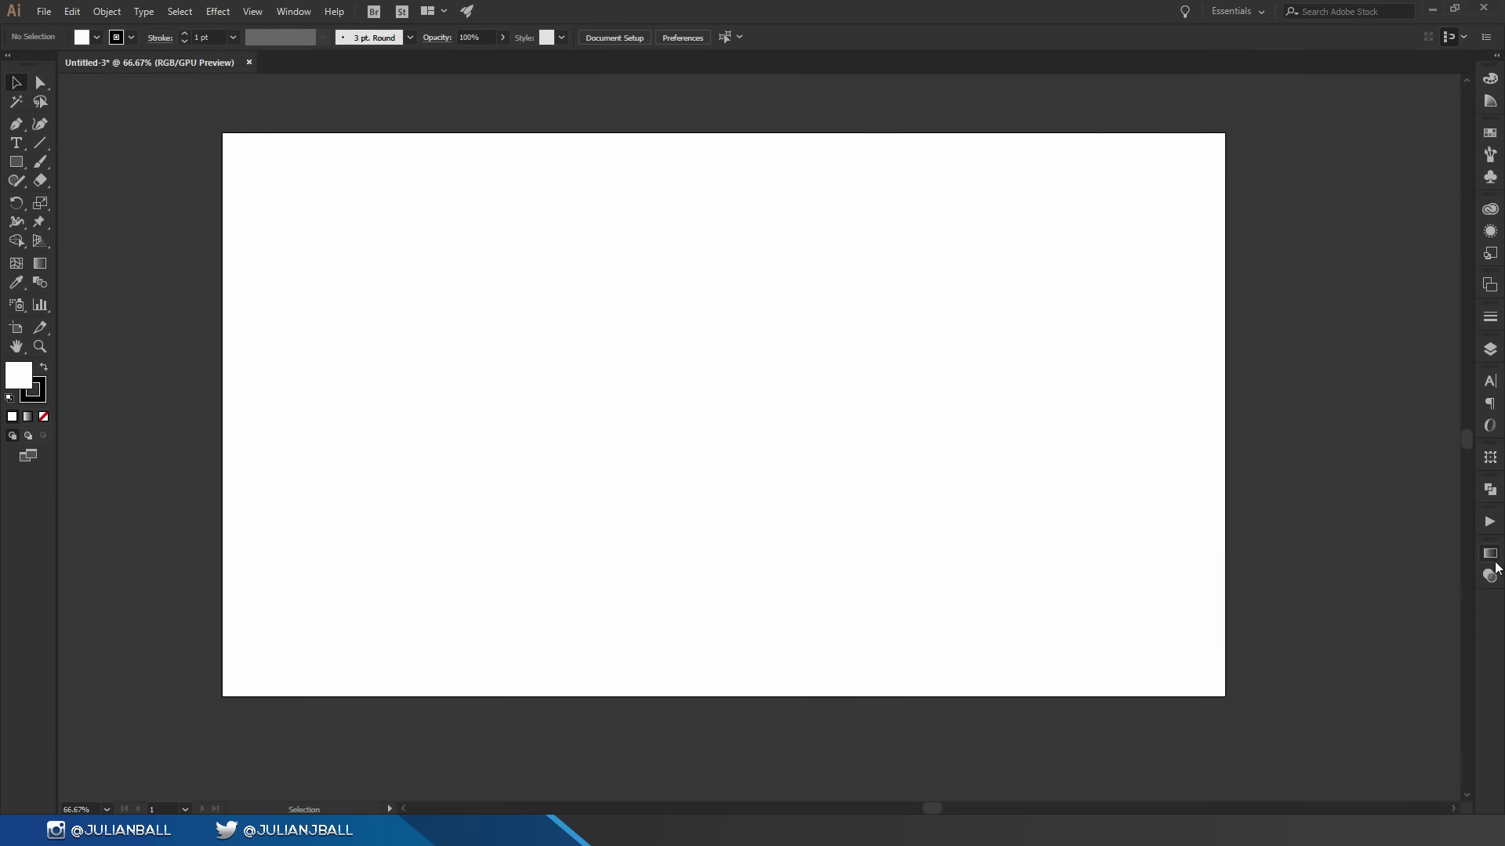
left_click(1496, 357)
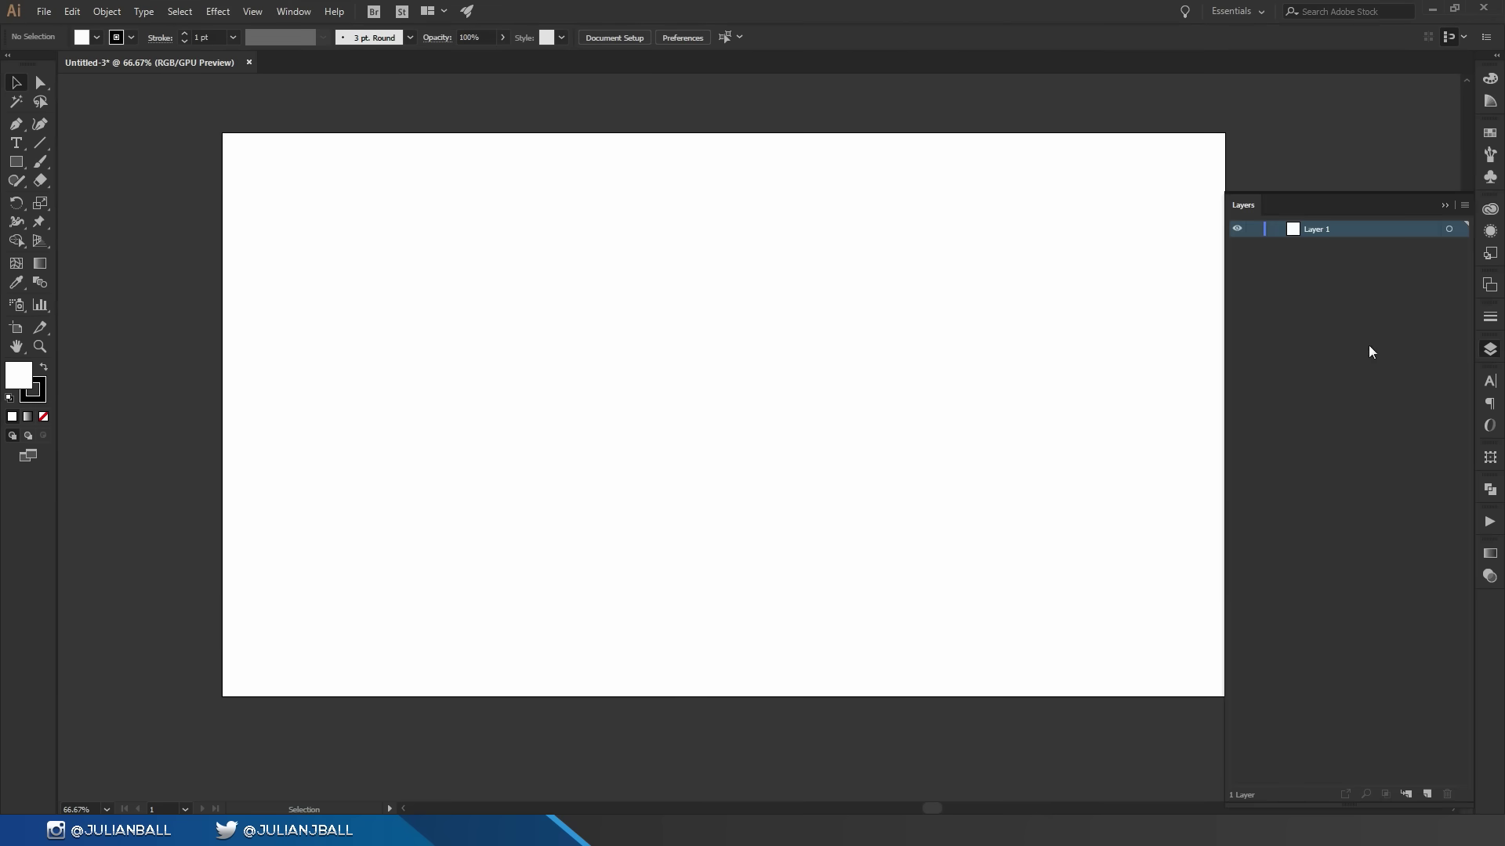
left_click(1257, 232)
left_click(918, 8)
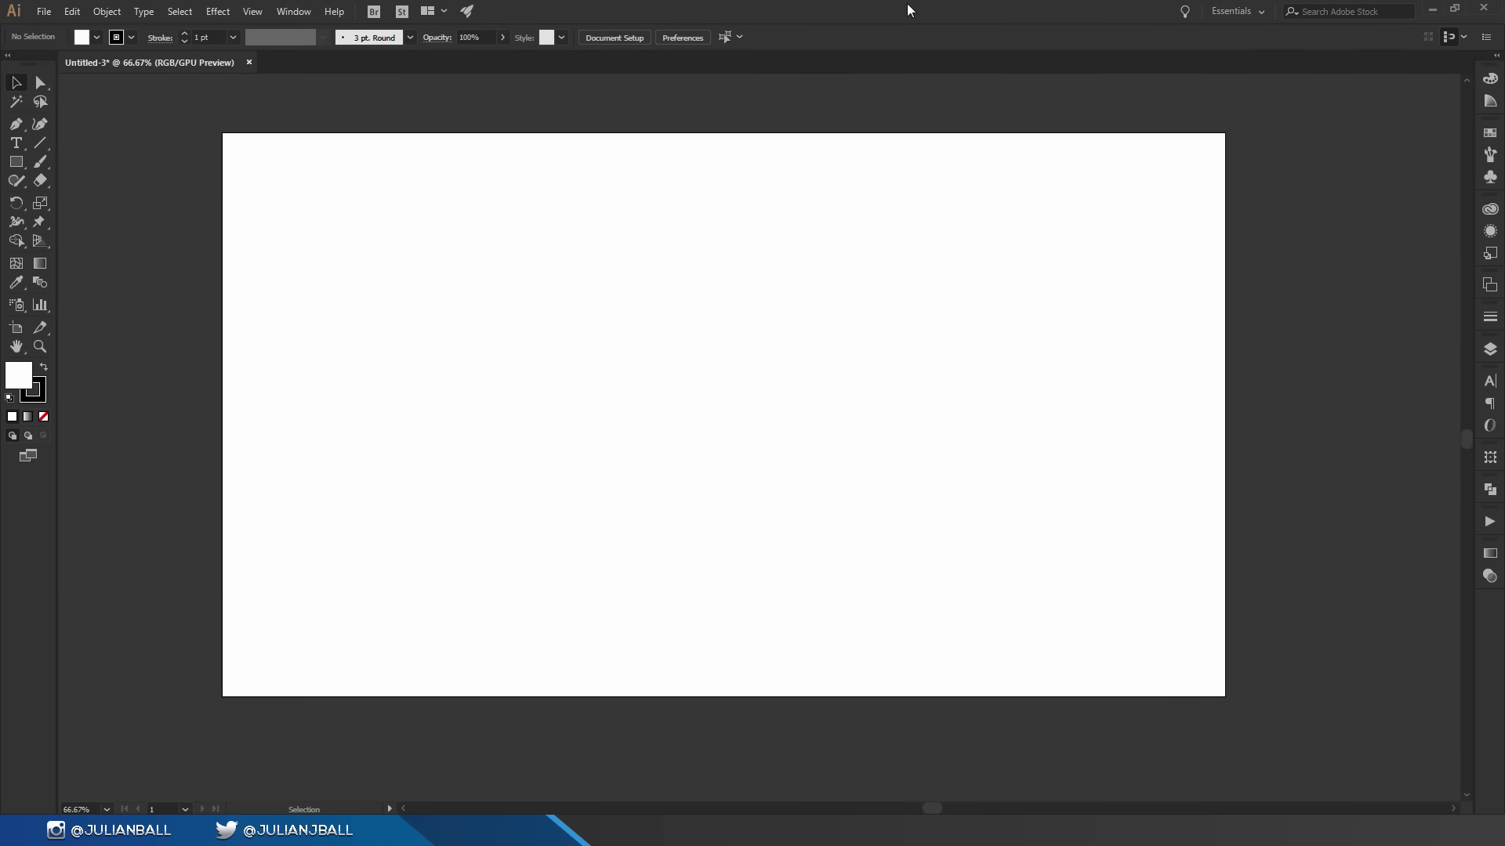
Draw a large rectangle on the artboard with the Rectangle tool
key("m")
left_click(16, 163)
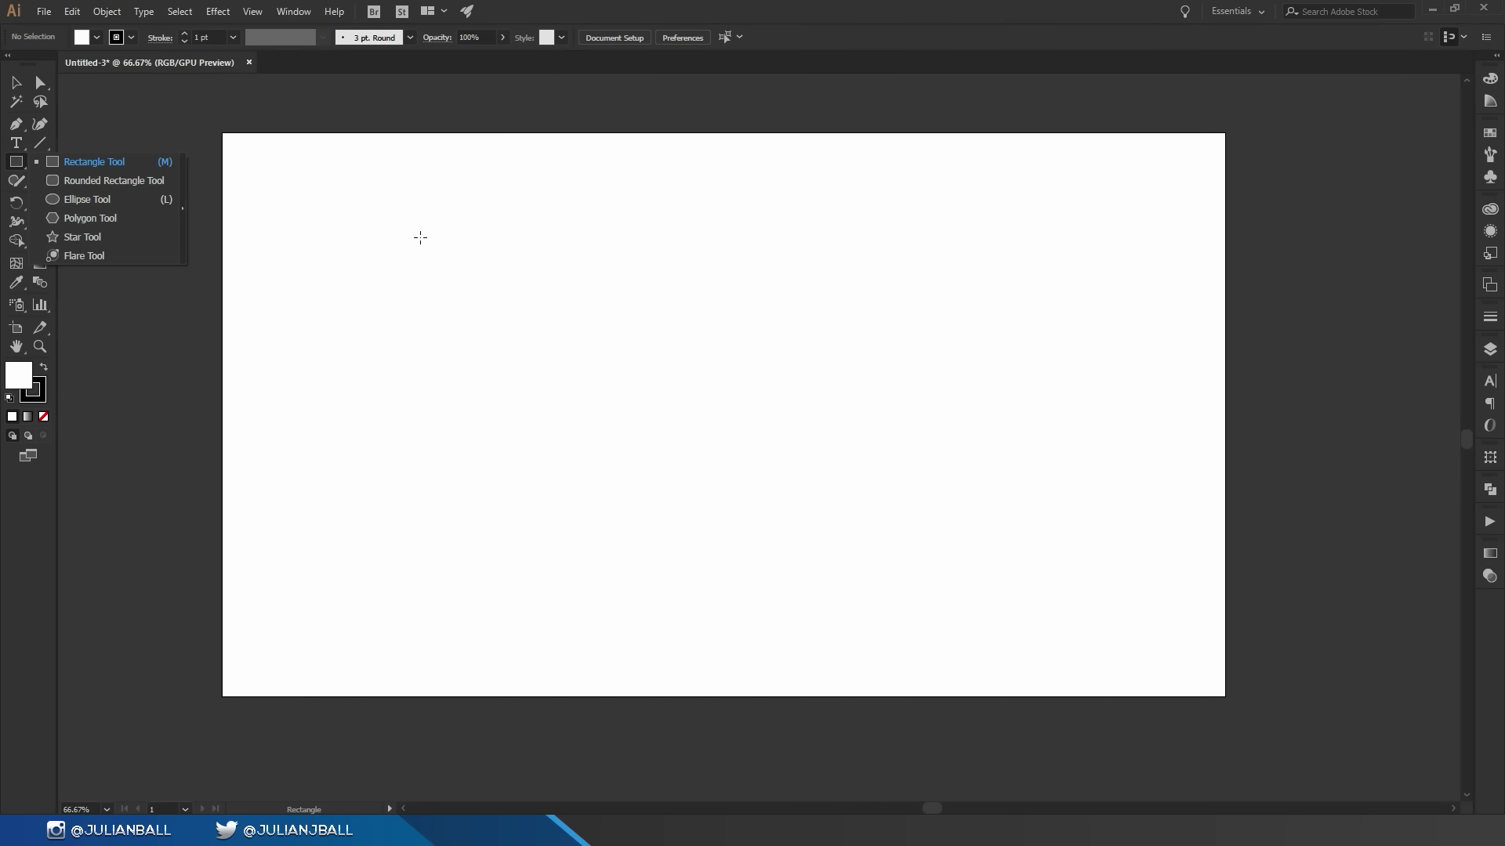
left_click(535, 320)
left_click_drag(374, 206, 766, 493)
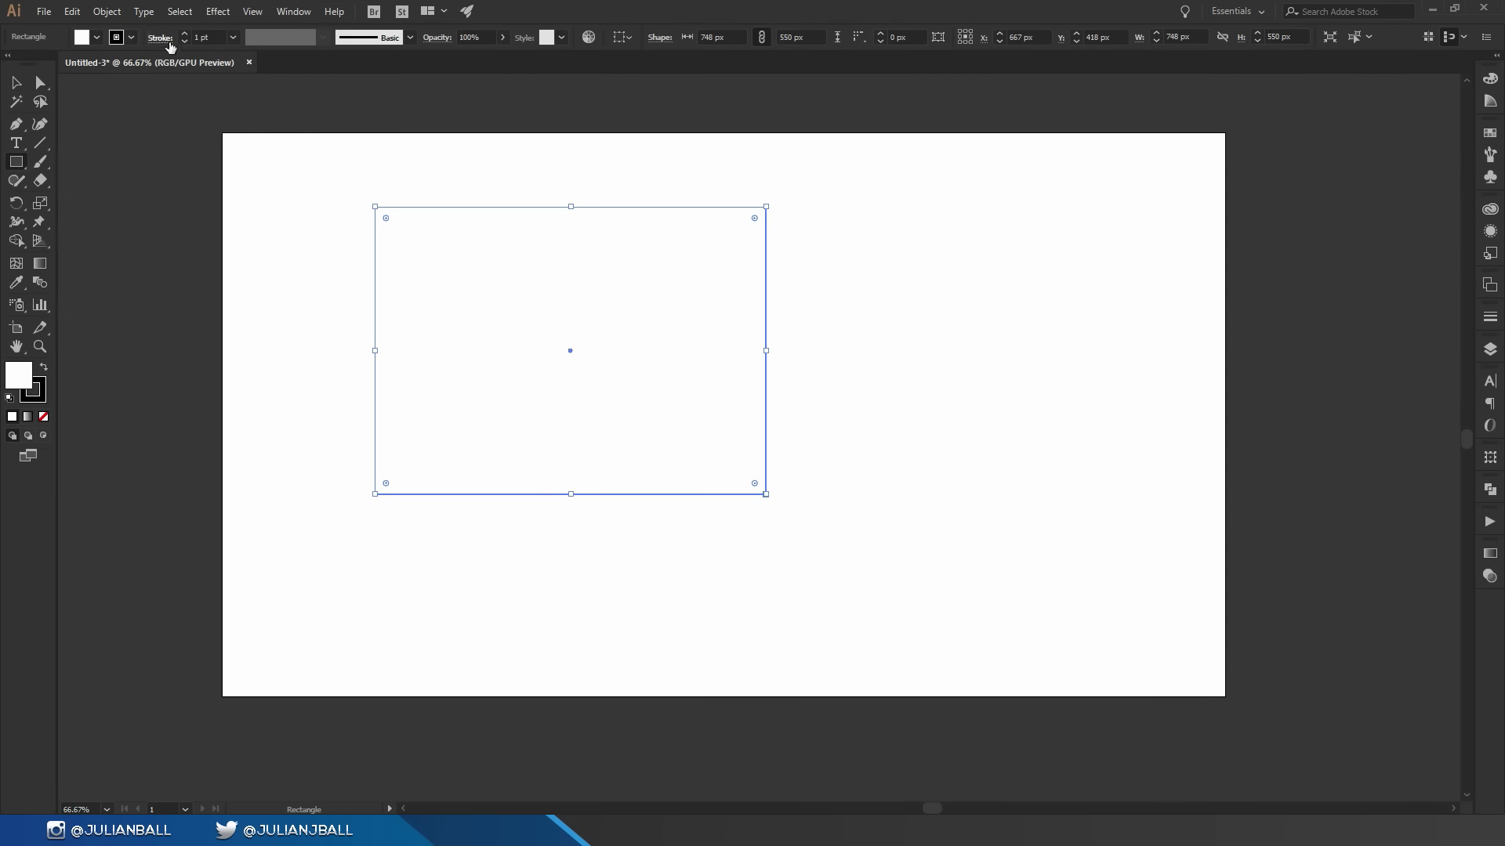
Give the rectangle a blue fill and a green stroke from the swatches
left_click(96, 36)
left_click(98, 63)
left_click(130, 37)
left_click(130, 38)
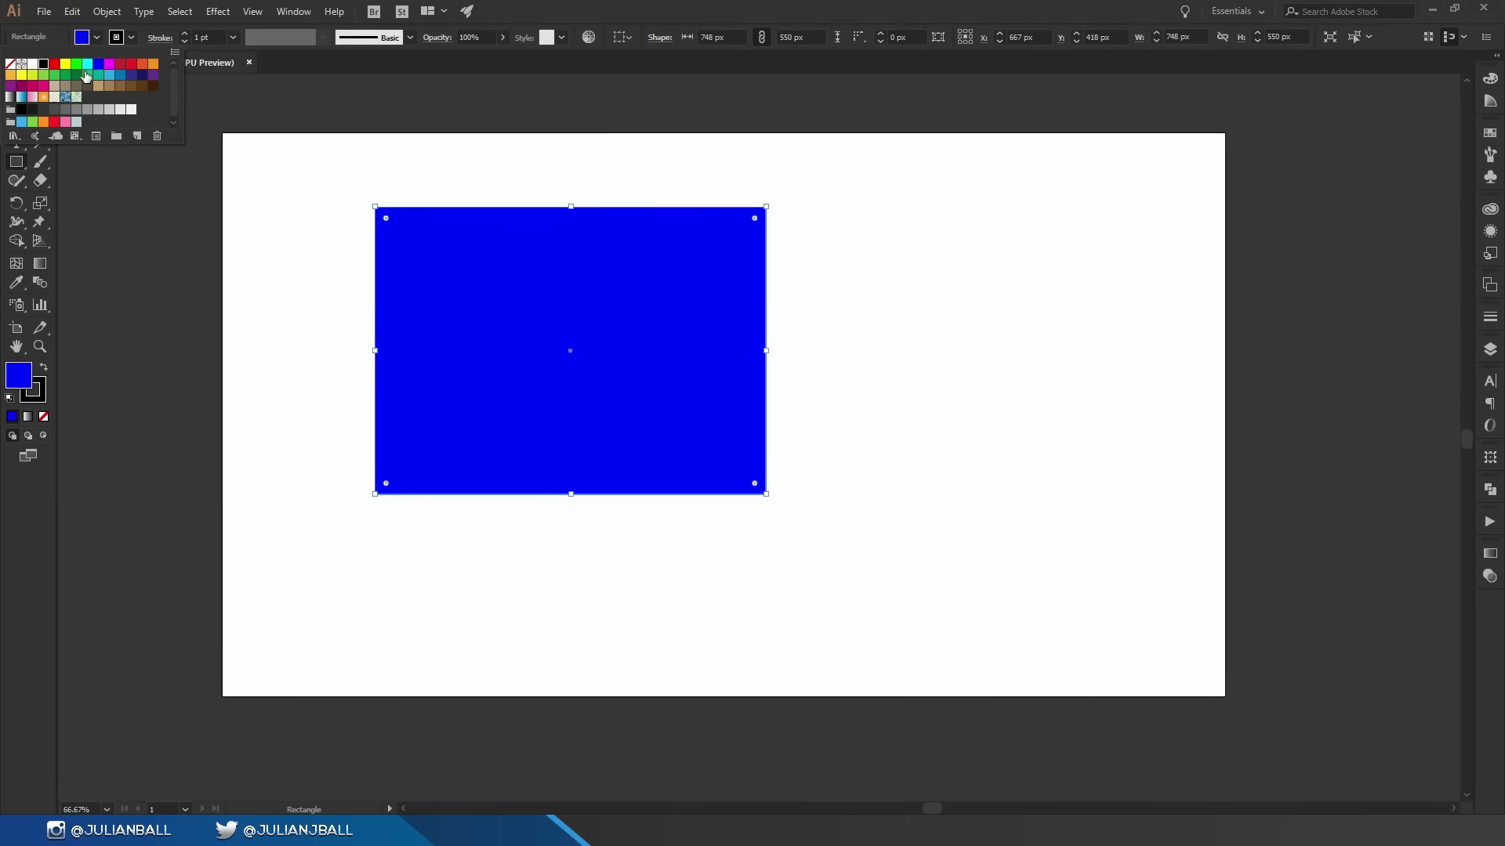
left_click(76, 64)
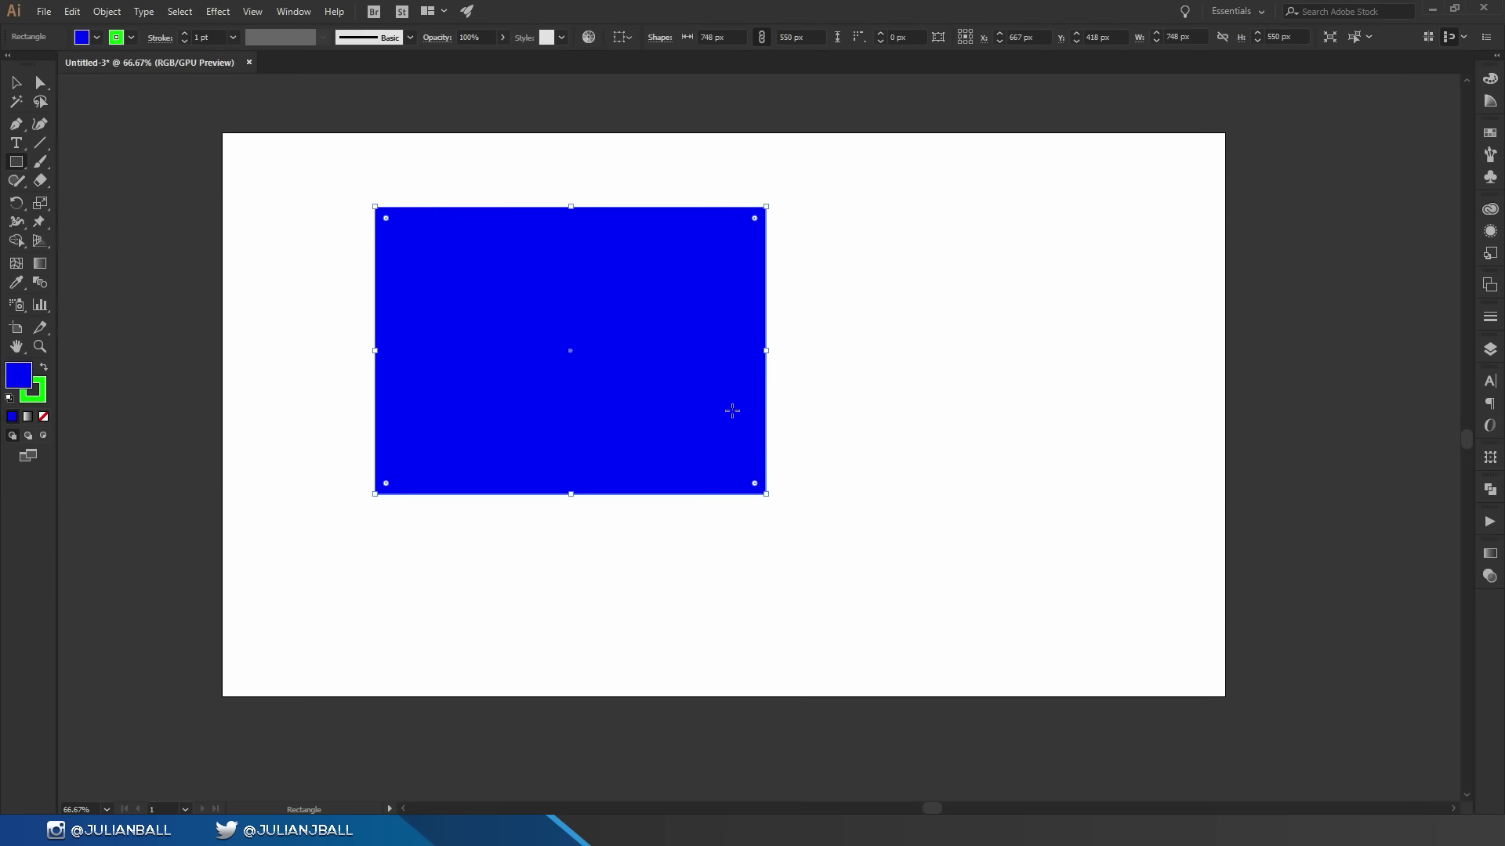
Resize the rectangle down to about 367 × 270 px using its bounding-box handles
key("v")
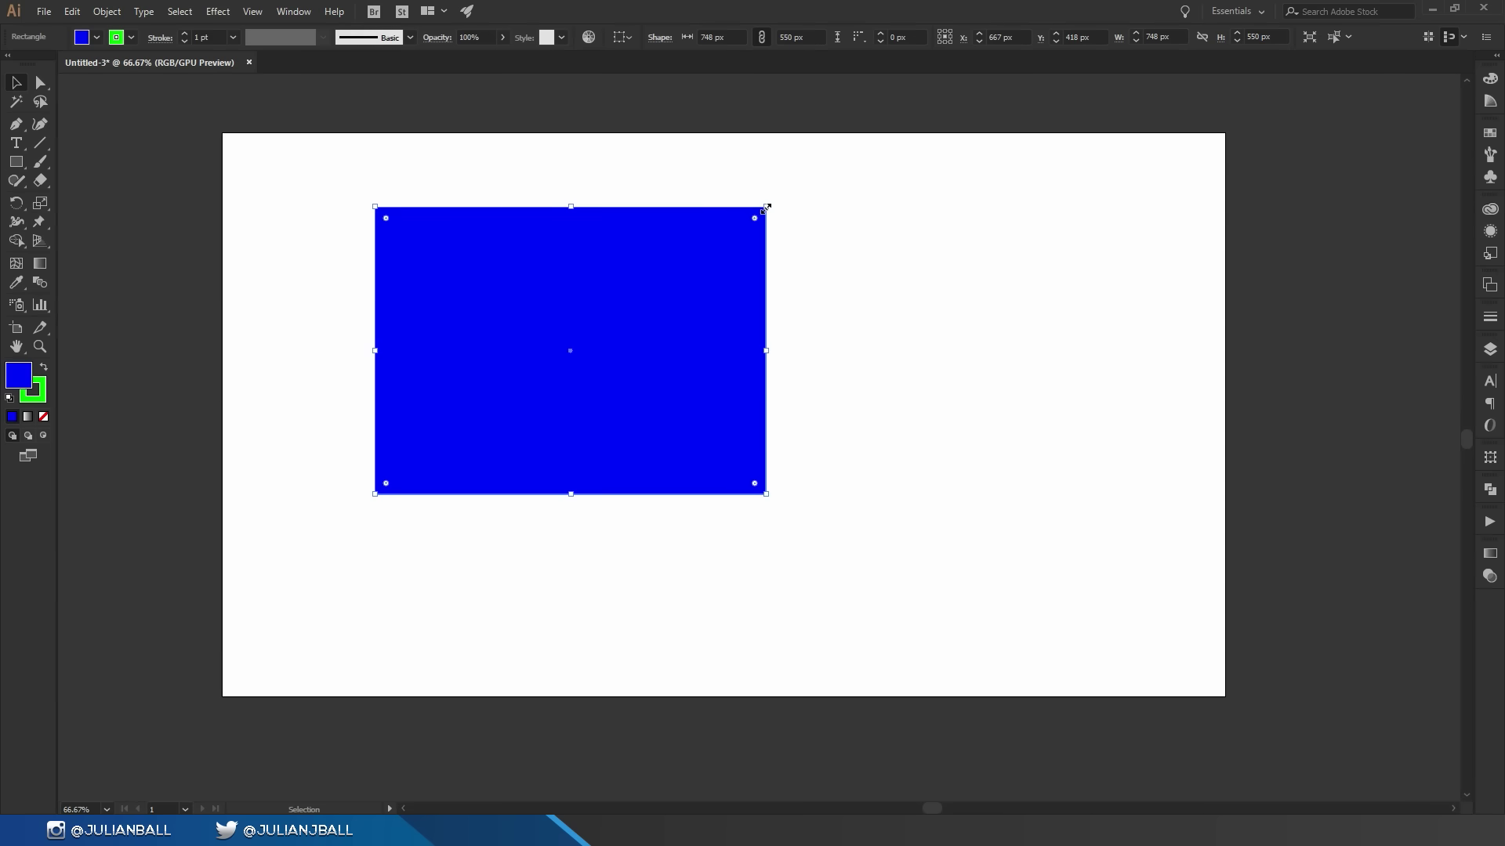
mouse_move(766, 208)
left_mouse_down()
mouse_move(652, 233)
mouse_move(676, 221)
mouse_move(695, 296)
mouse_move(765, 208)
left_mouse_up()
left_click_drag(767, 205, 727, 355)
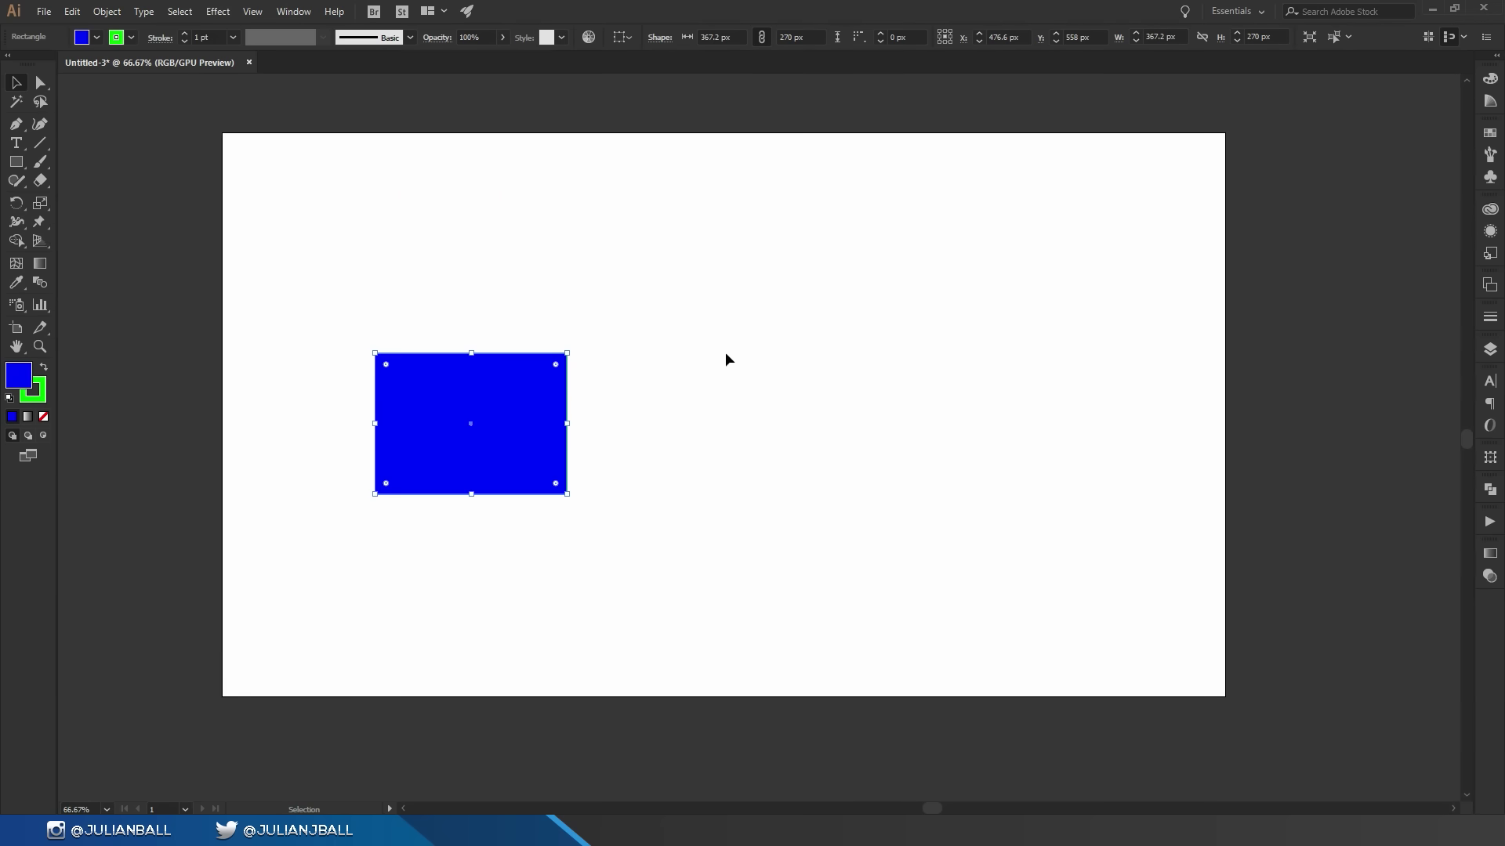
mouse_move(566, 427)
left_mouse_down()
mouse_move(791, 421)
mouse_move(698, 447)
mouse_move(452, 439)
mouse_move(869, 443)
mouse_move(689, 470)
mouse_move(706, 332)
mouse_move(929, 393)
mouse_move(746, 279)
mouse_move(295, 403)
mouse_move(579, 451)
left_mouse_up()
Delete the rectangle and draw a 3-point star as a blue triangle
key("Delete")
key("m")
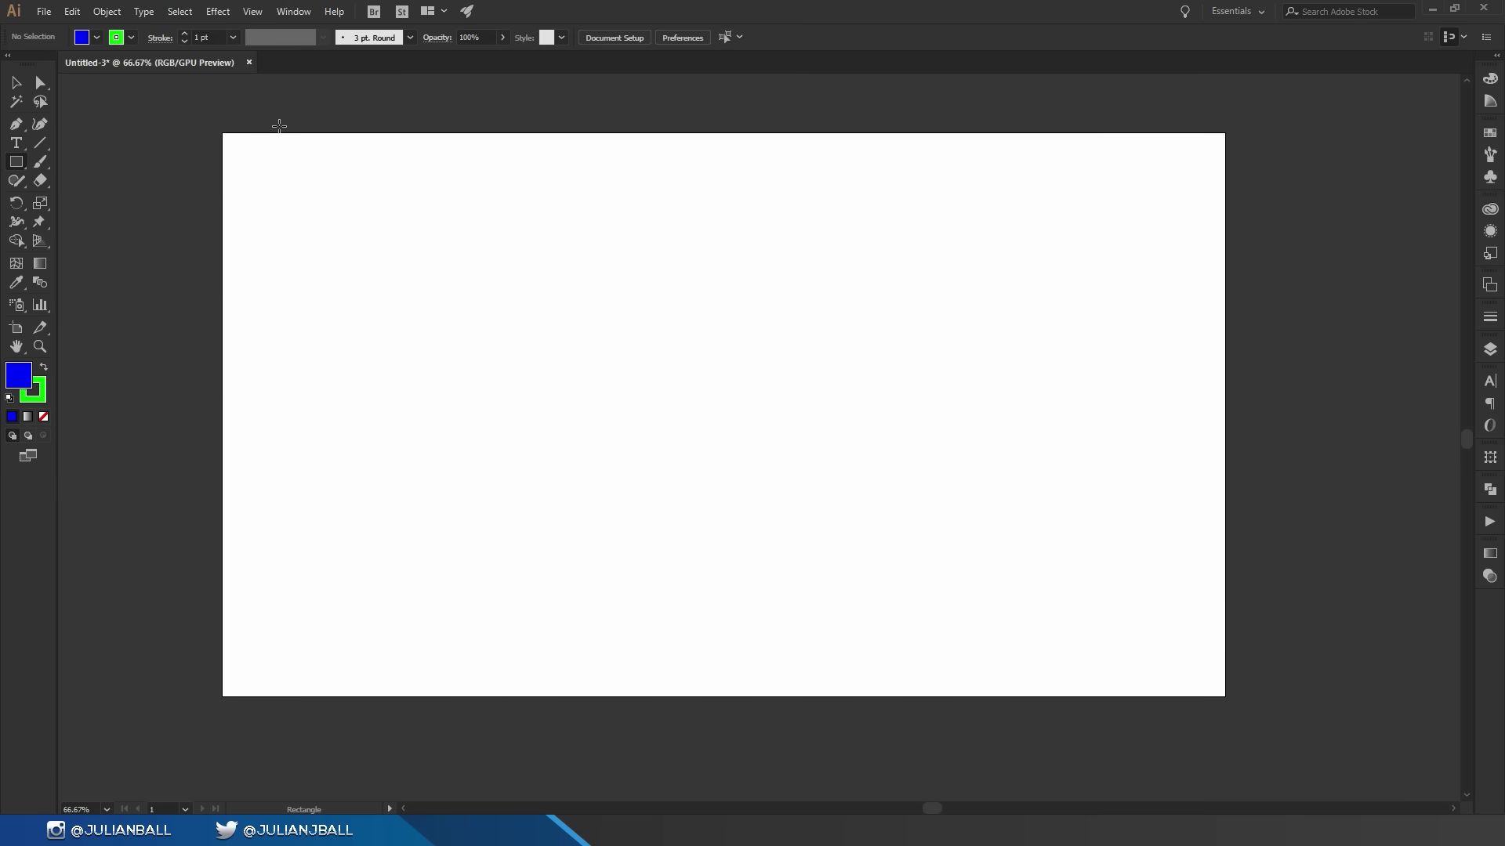
left_click(19, 168)
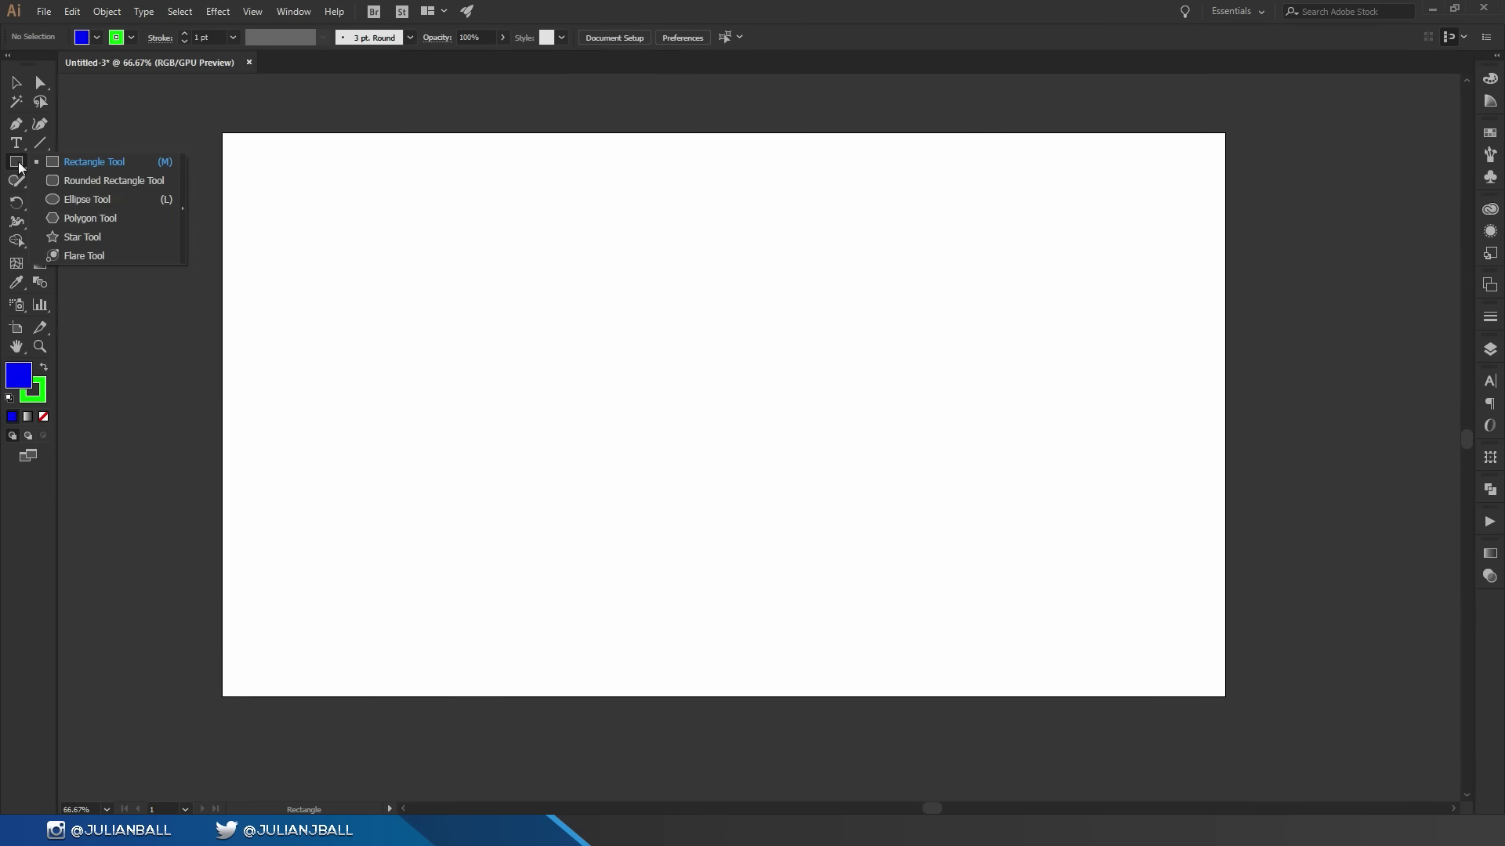
left_click(108, 238)
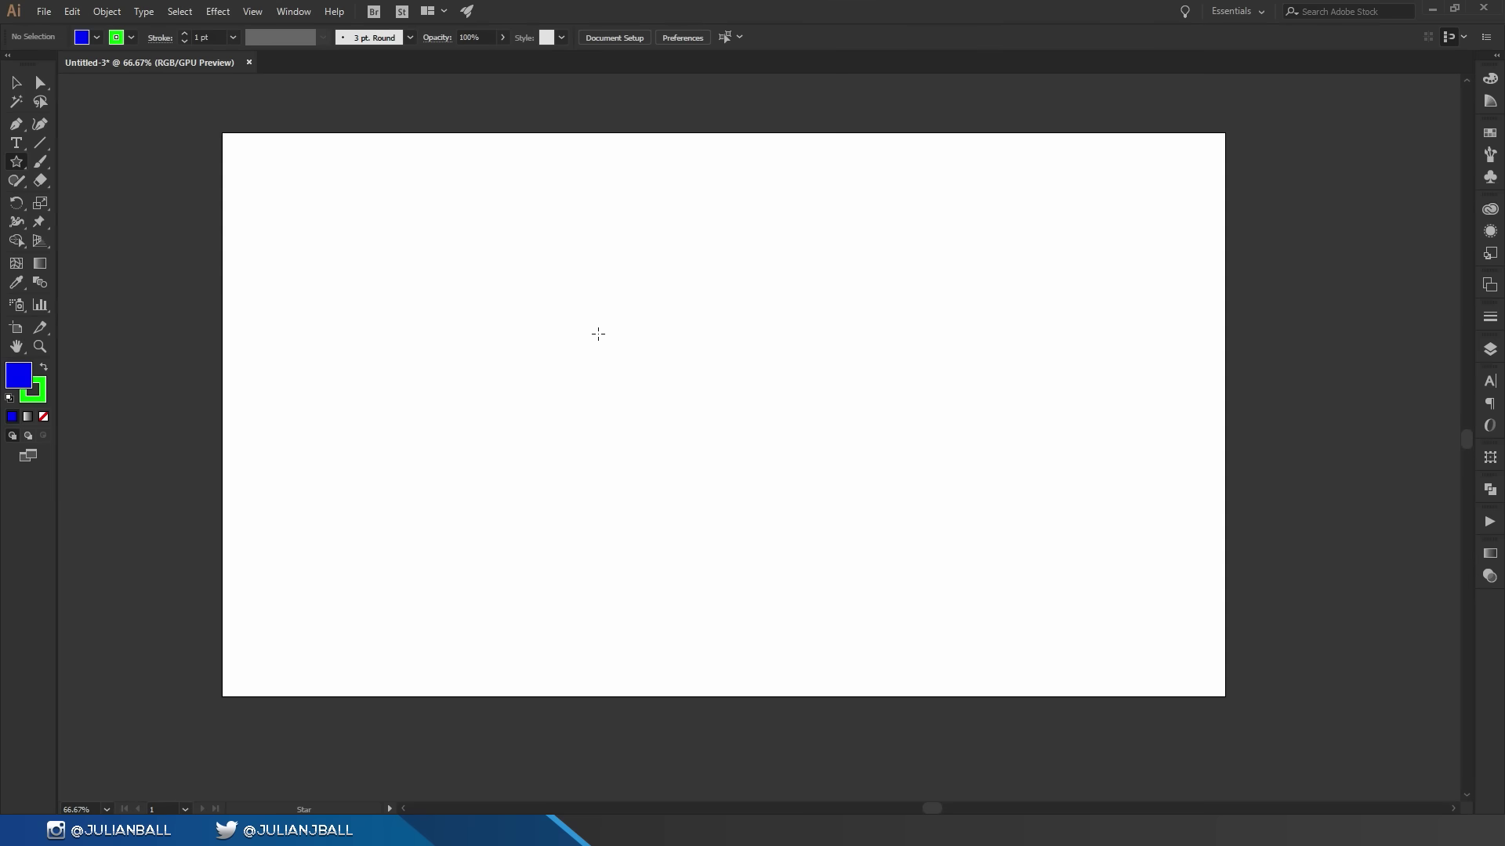
left_click_drag(574, 492, 850, 631)
key("Up")
key("Up")
key("Up")
key("Up")
key("Up")
key("Down")
key("Down")
key("Down")
key("Down")
key("Down")
key("Up")
key("Up")
key("Up")
key("Down")
key("Down")
key("Down")
Reposition the triangle on the artboard with the Selection tool
left_click(17, 82)
left_click(985, 382)
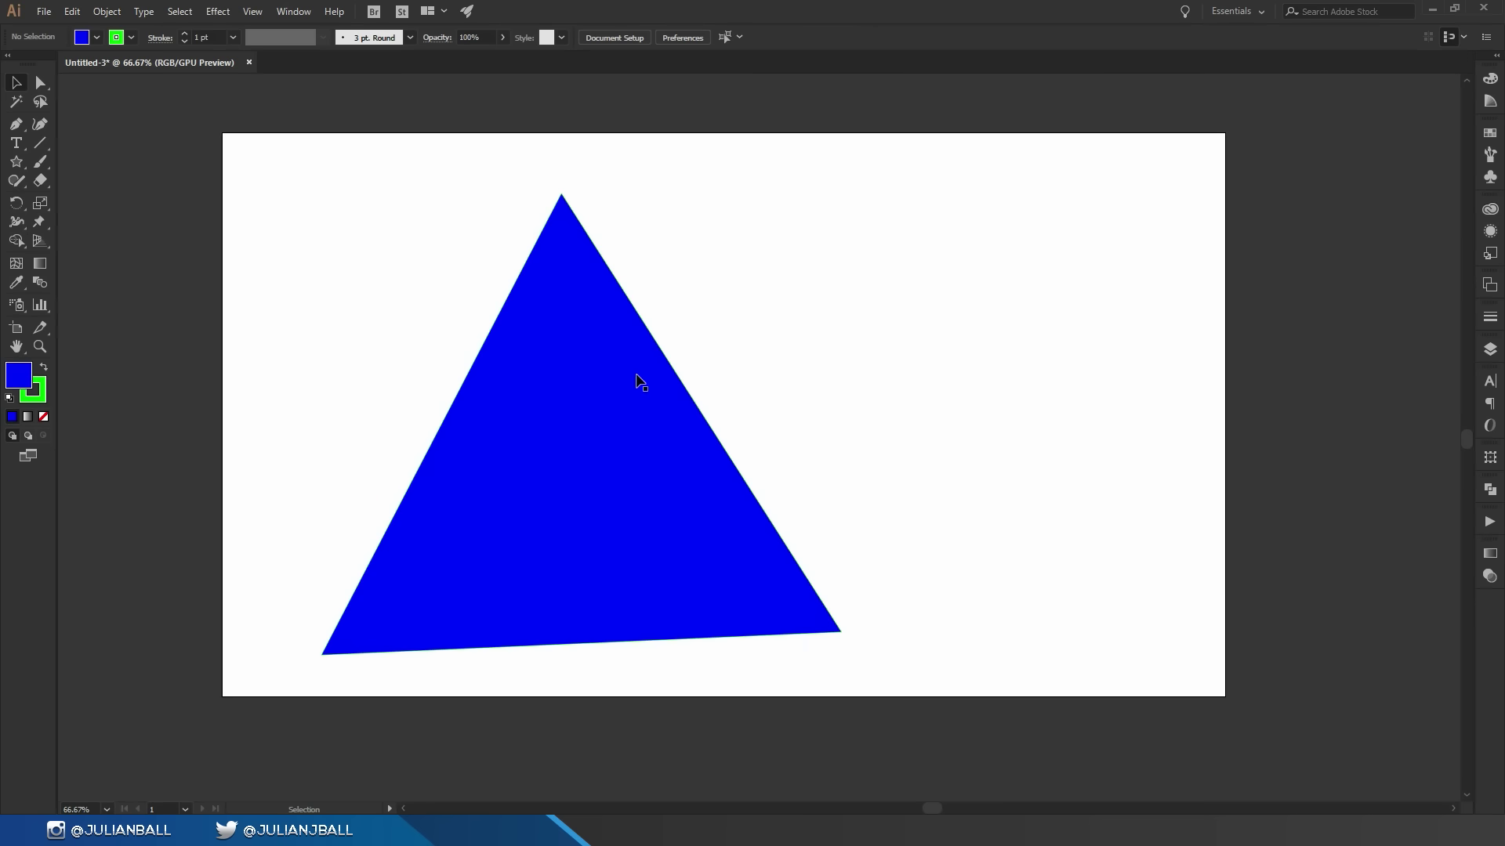
mouse_move(580, 436)
left_mouse_down()
mouse_move(698, 439)
mouse_move(588, 418)
left_mouse_up()
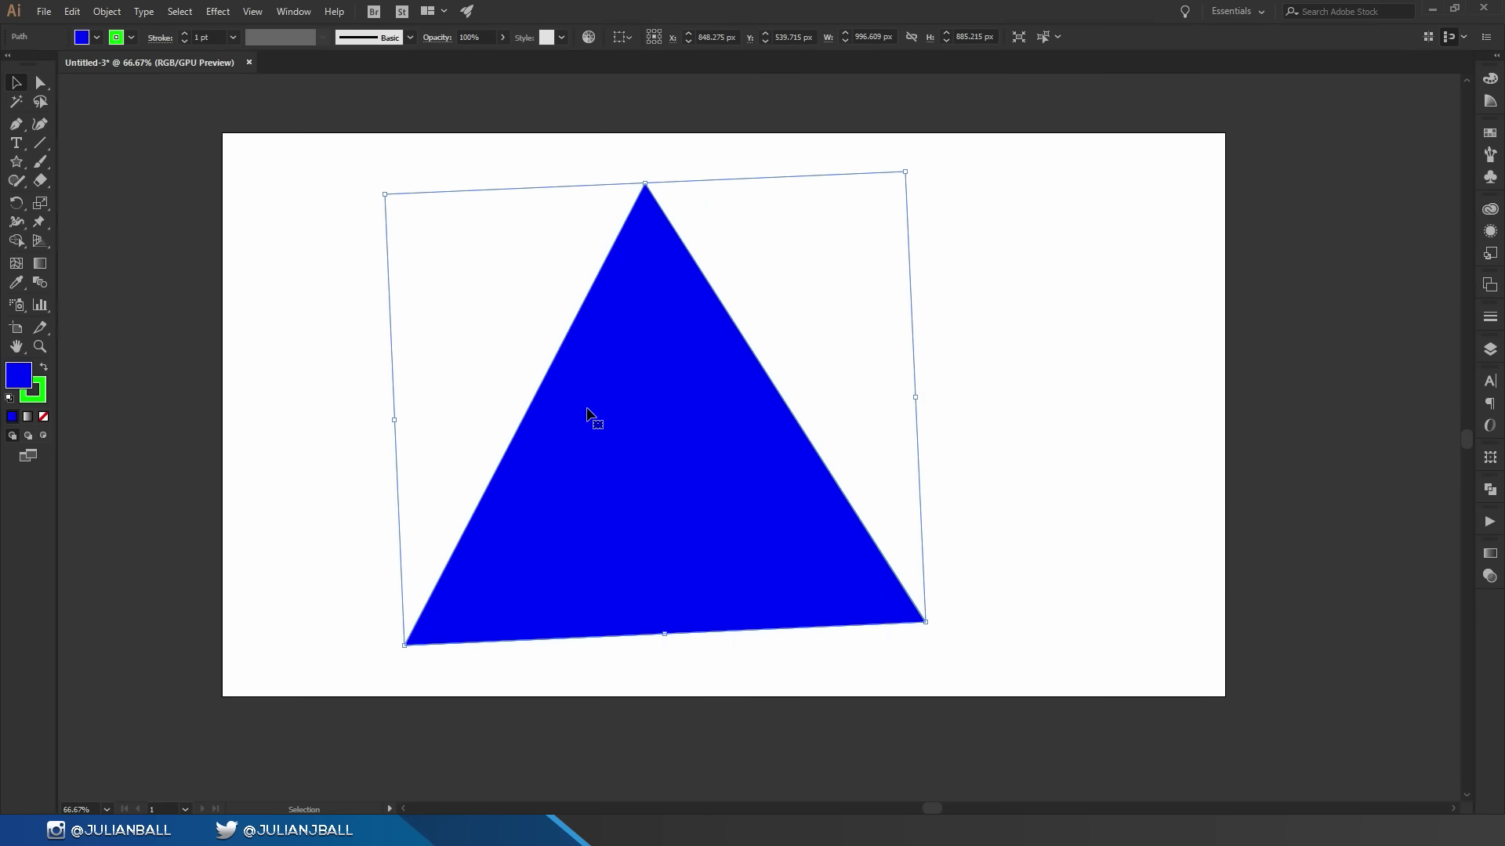
Drag the triangle's anchor points into an angular, right-pointing arrowhead polygon
key("a")
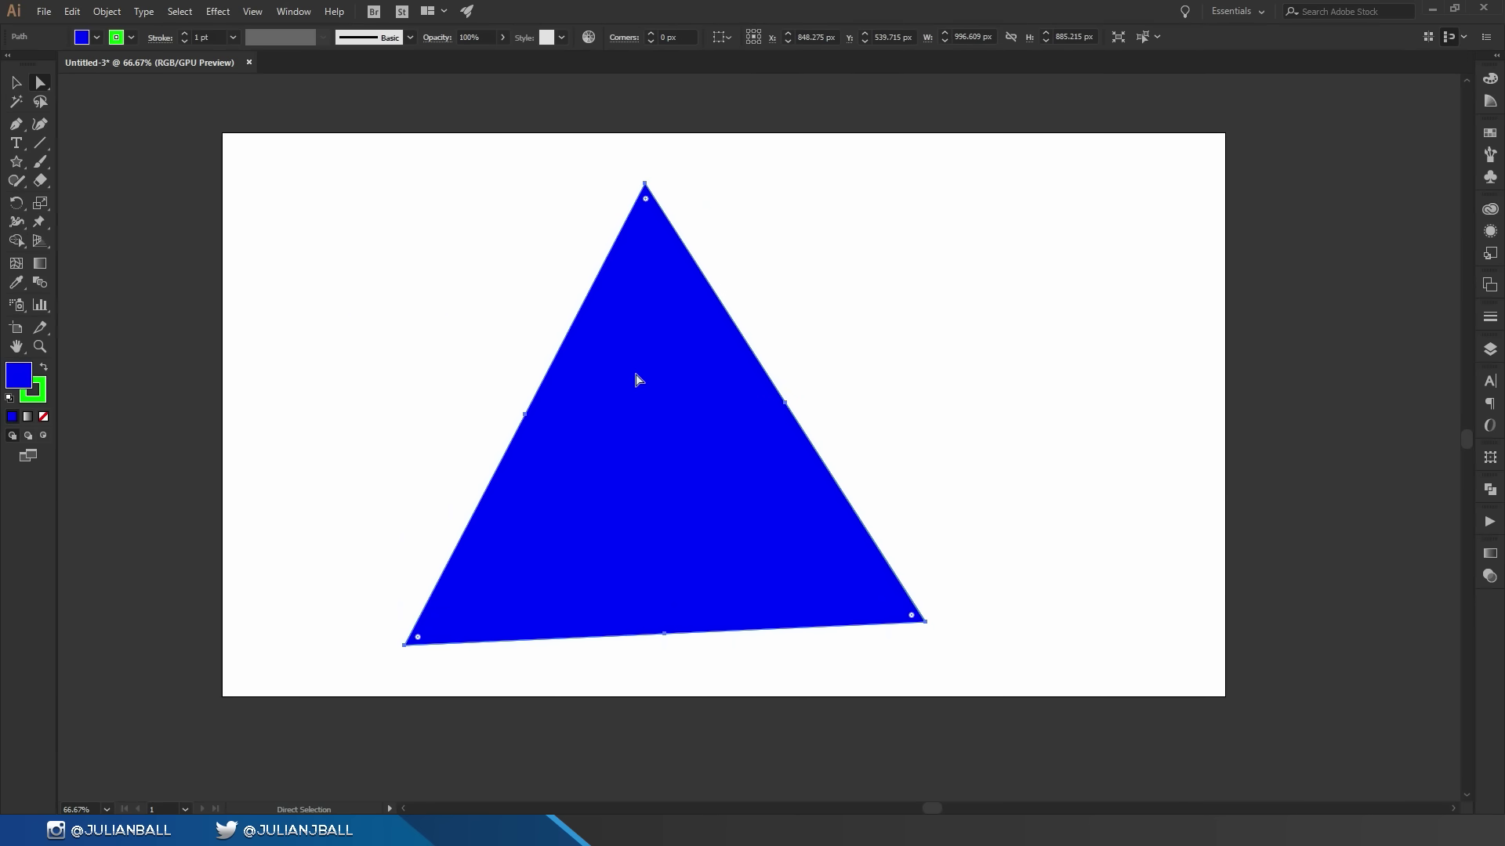
left_click(645, 185)
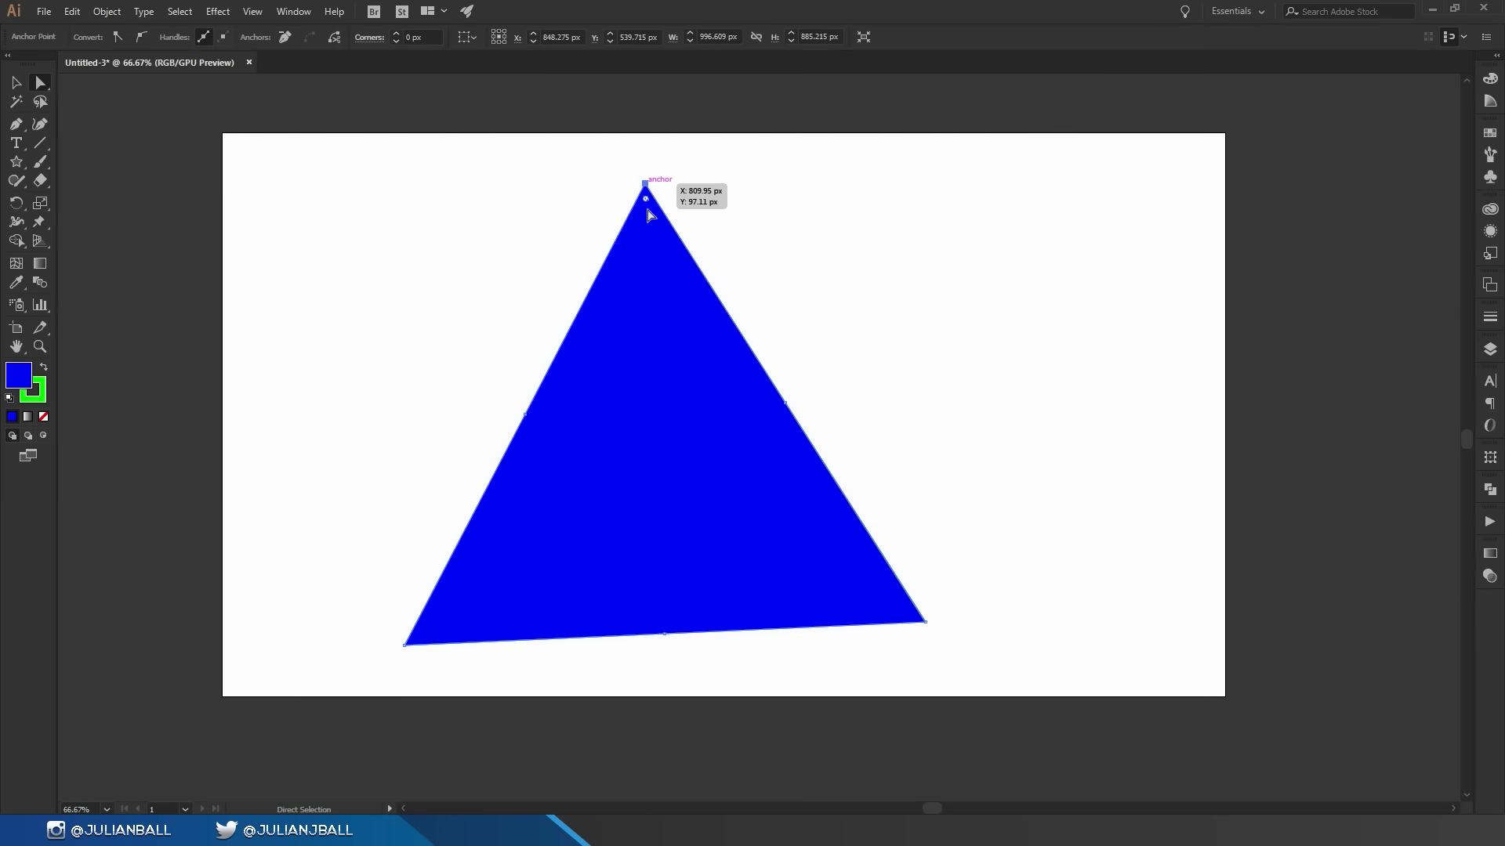
left_click_drag(647, 186, 392, 225)
left_click_drag(524, 414, 544, 510)
left_click_drag(786, 404, 711, 313)
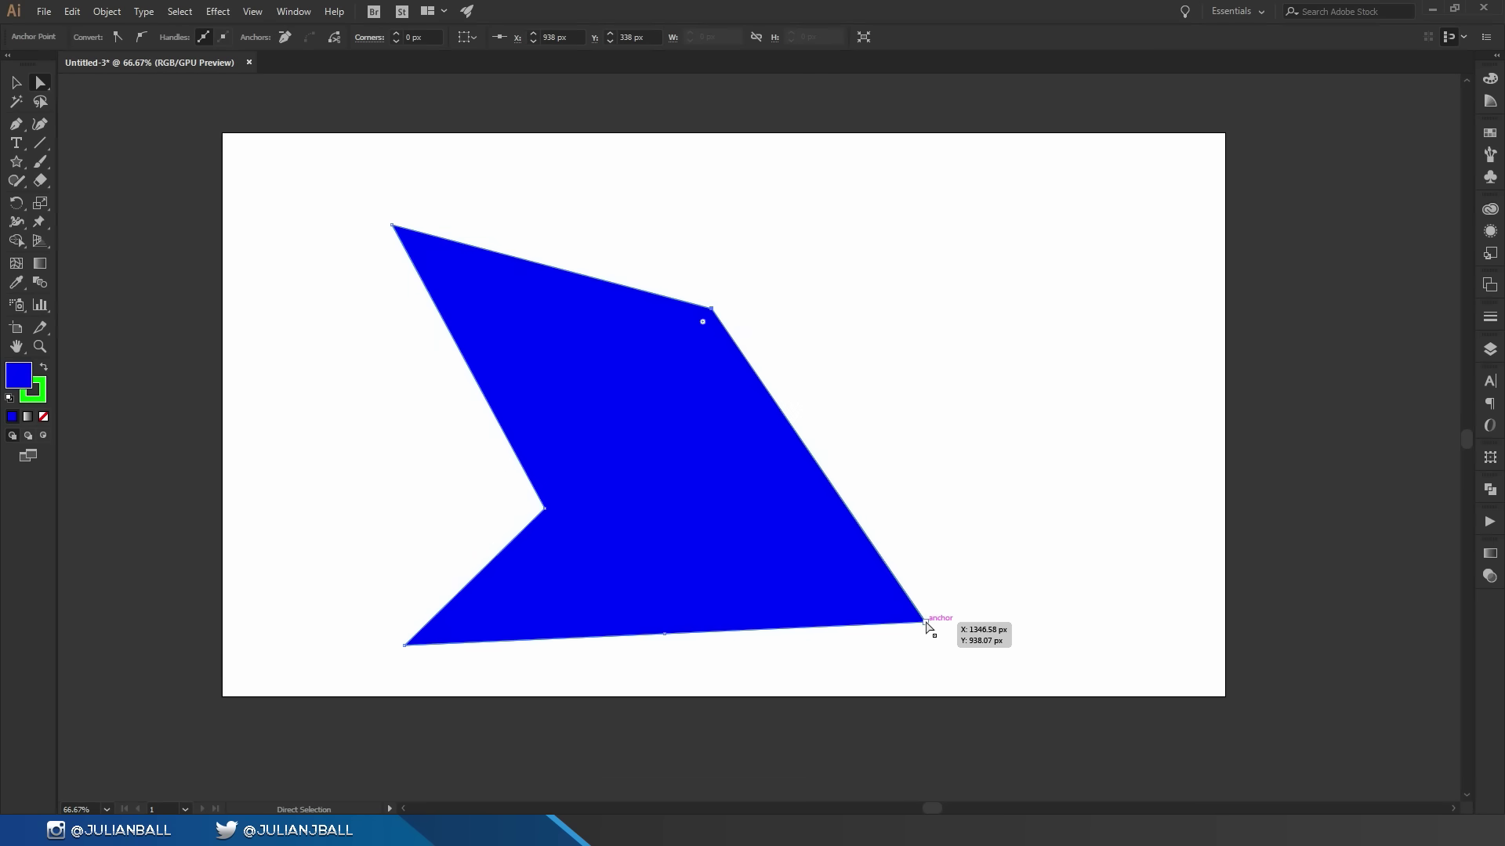
left_click_drag(925, 622, 1025, 395)
left_click_drag(667, 635, 759, 460)
left_click_drag(404, 648, 731, 628)
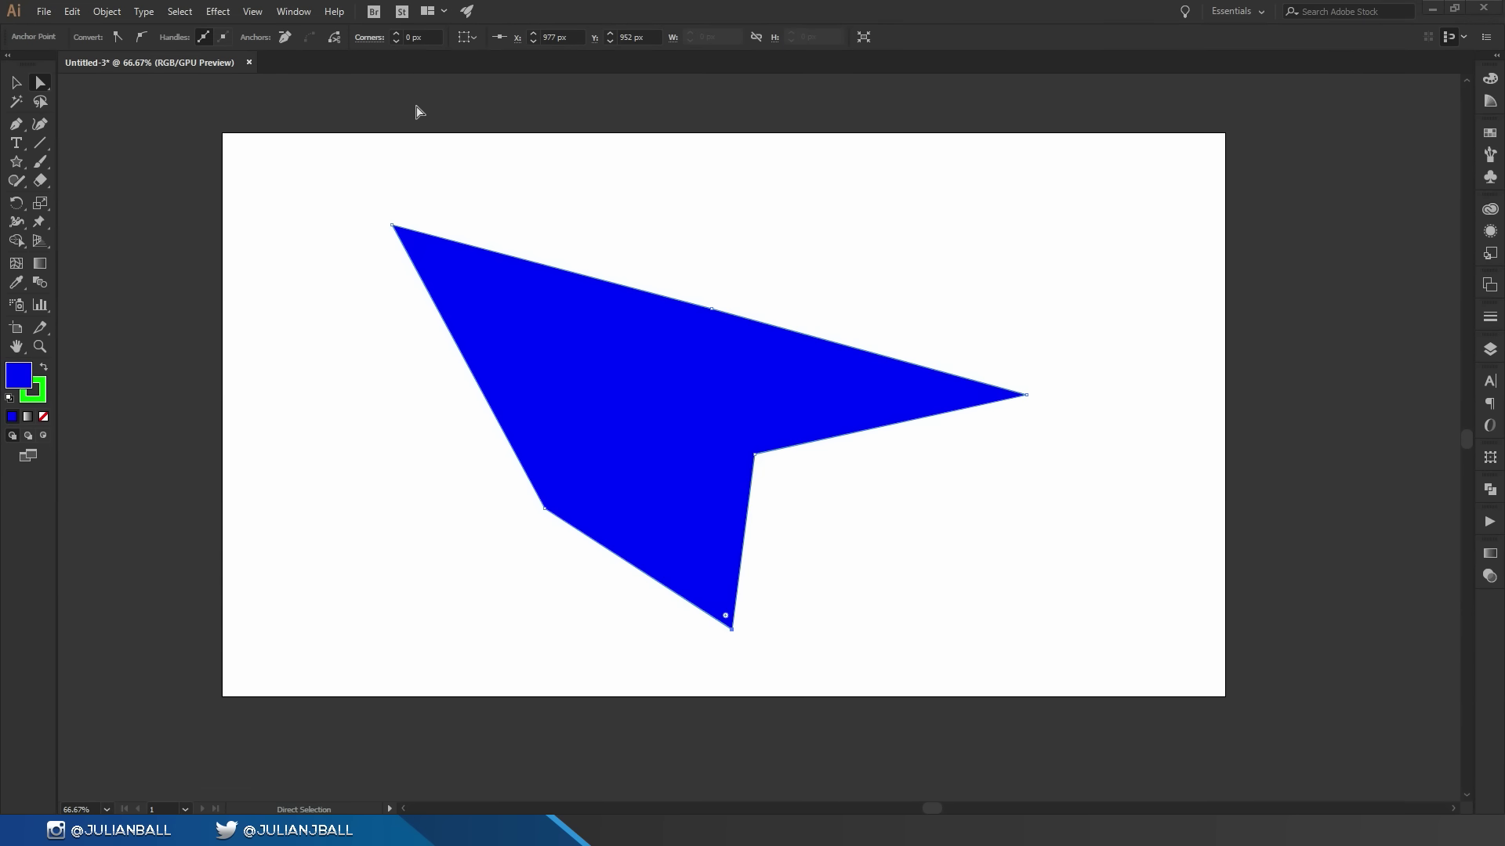
Lasso-select the top-left and lower-left points and shift them slightly right and down
key("q")
mouse_move(395, 196)
left_mouse_down()
mouse_move(456, 372)
mouse_move(505, 197)
mouse_move(406, 200)
left_mouse_up()
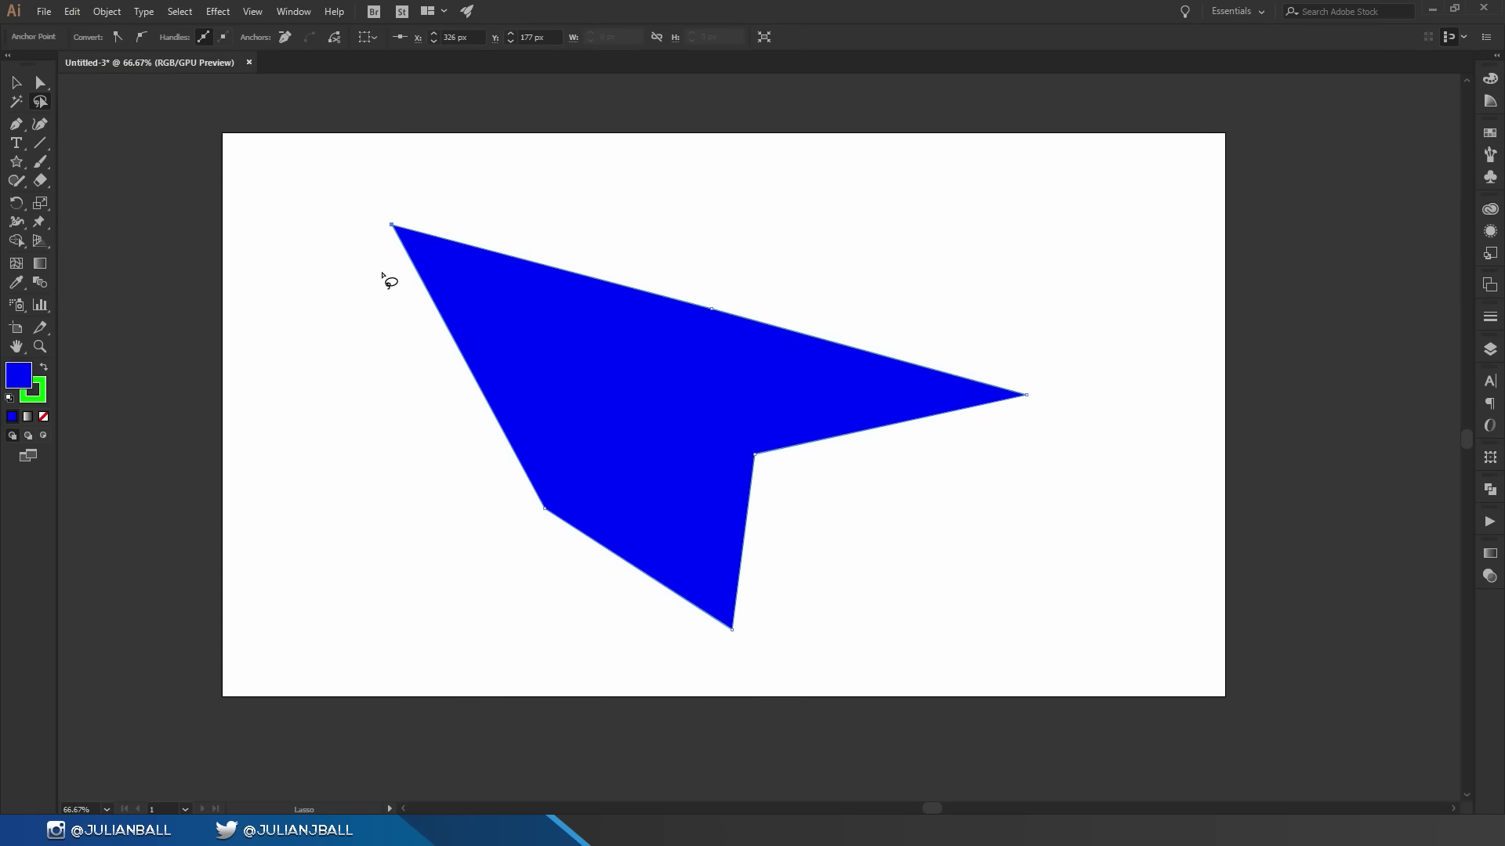
mouse_move(354, 197)
left_mouse_down()
mouse_move(375, 464)
mouse_move(524, 597)
mouse_move(583, 302)
mouse_move(424, 200)
mouse_move(350, 201)
left_mouse_up()
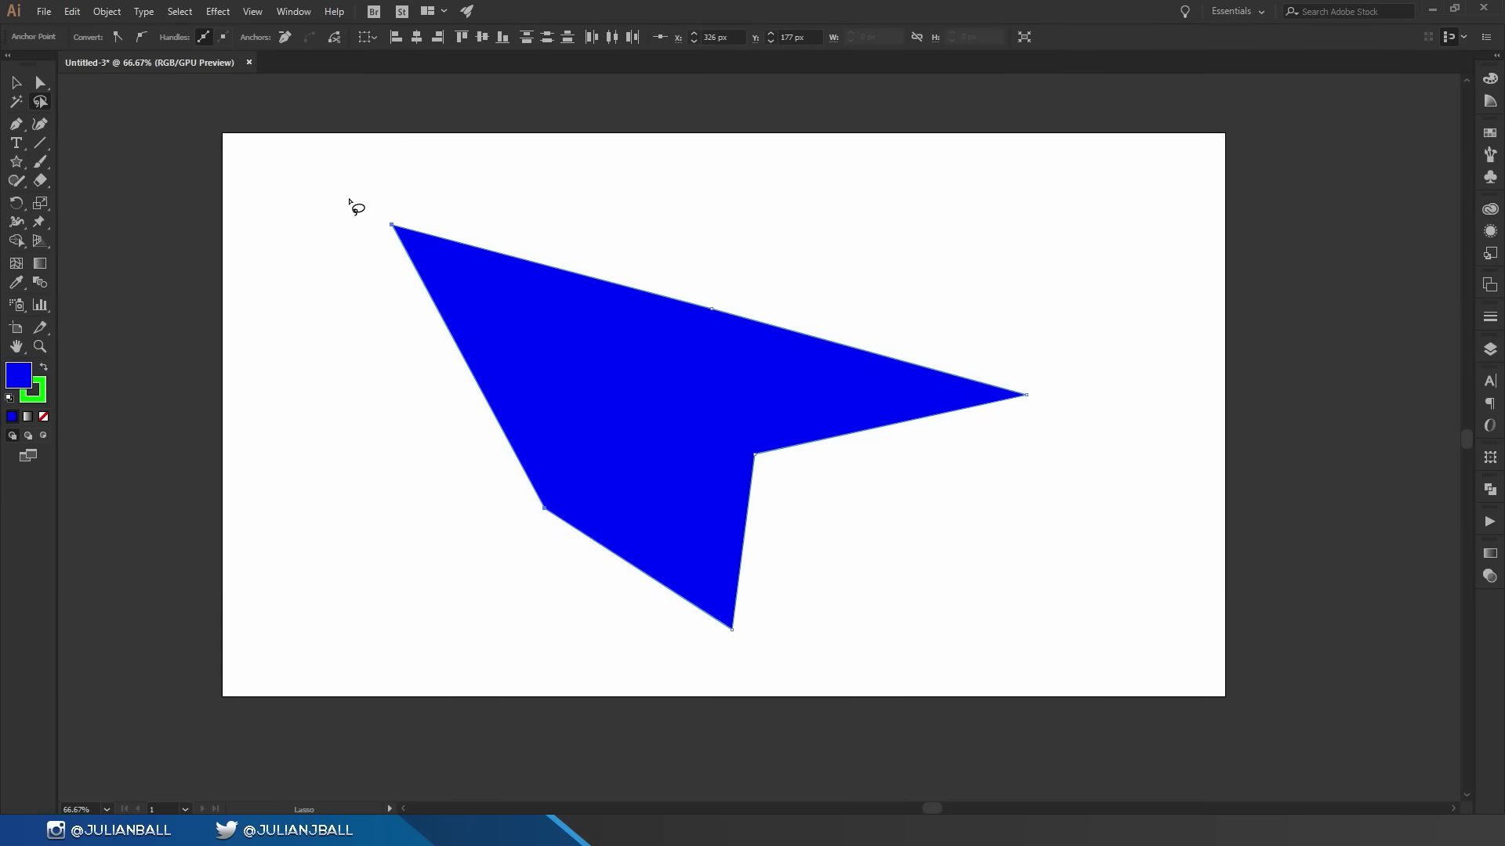
key("a")
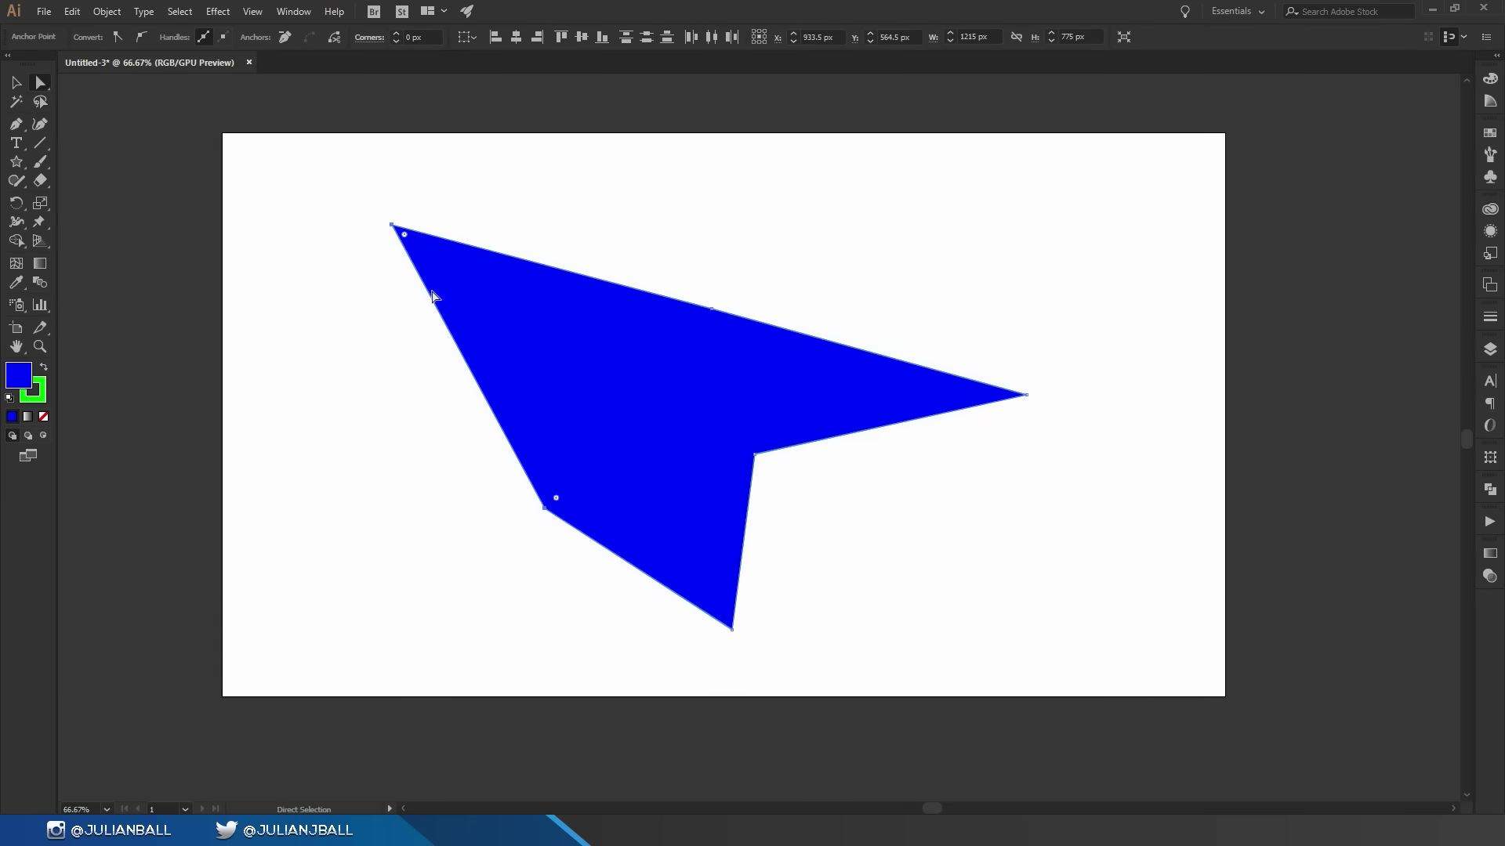
mouse_move(393, 227)
left_mouse_down()
mouse_move(264, 336)
mouse_move(447, 168)
mouse_move(404, 237)
left_mouse_up()
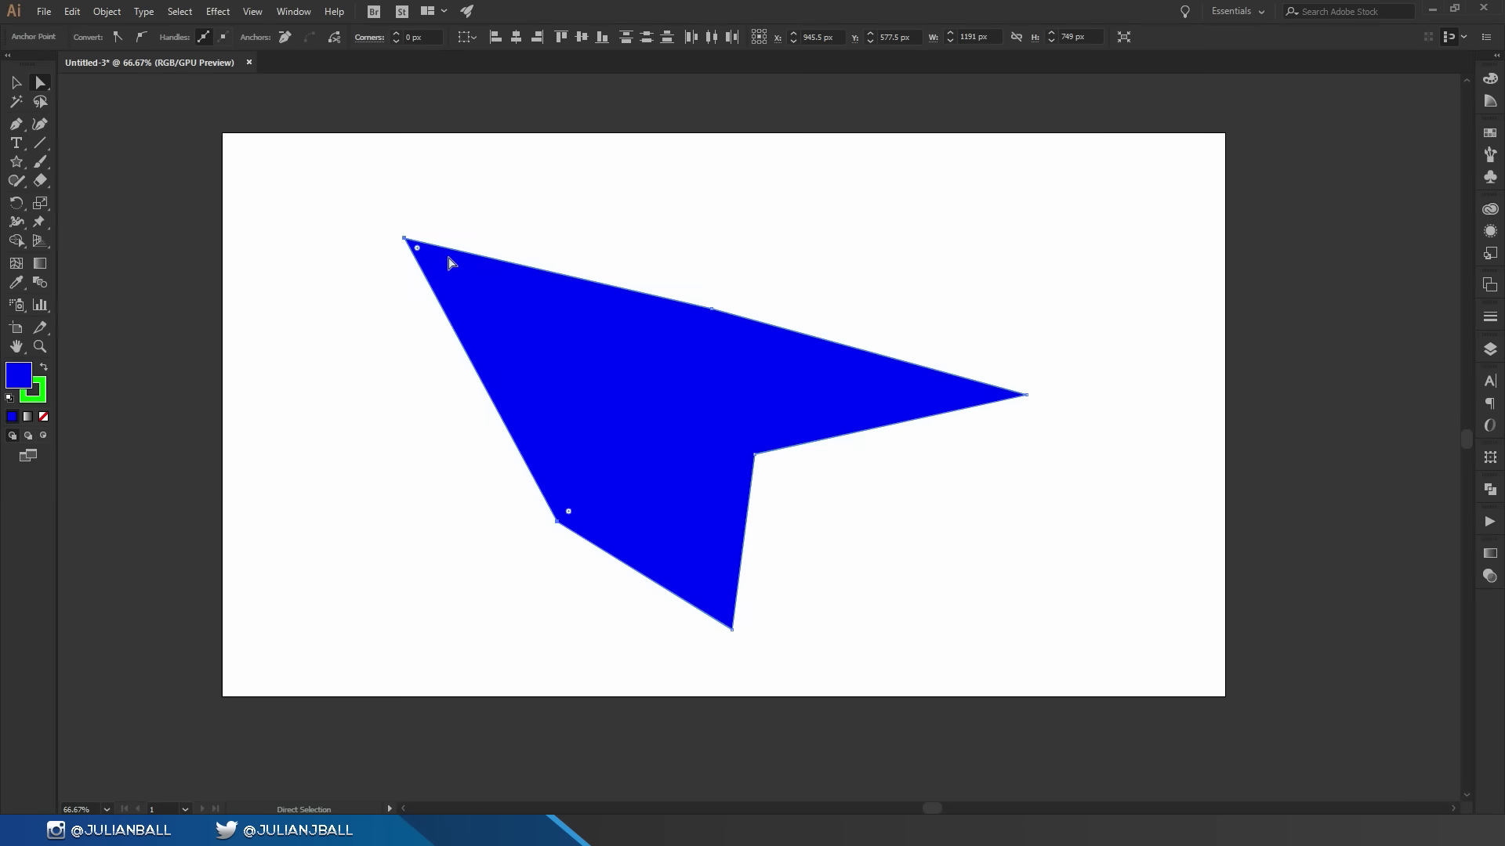
Add anchor points on the top and left edges and remove the top-left corner point
key("p")
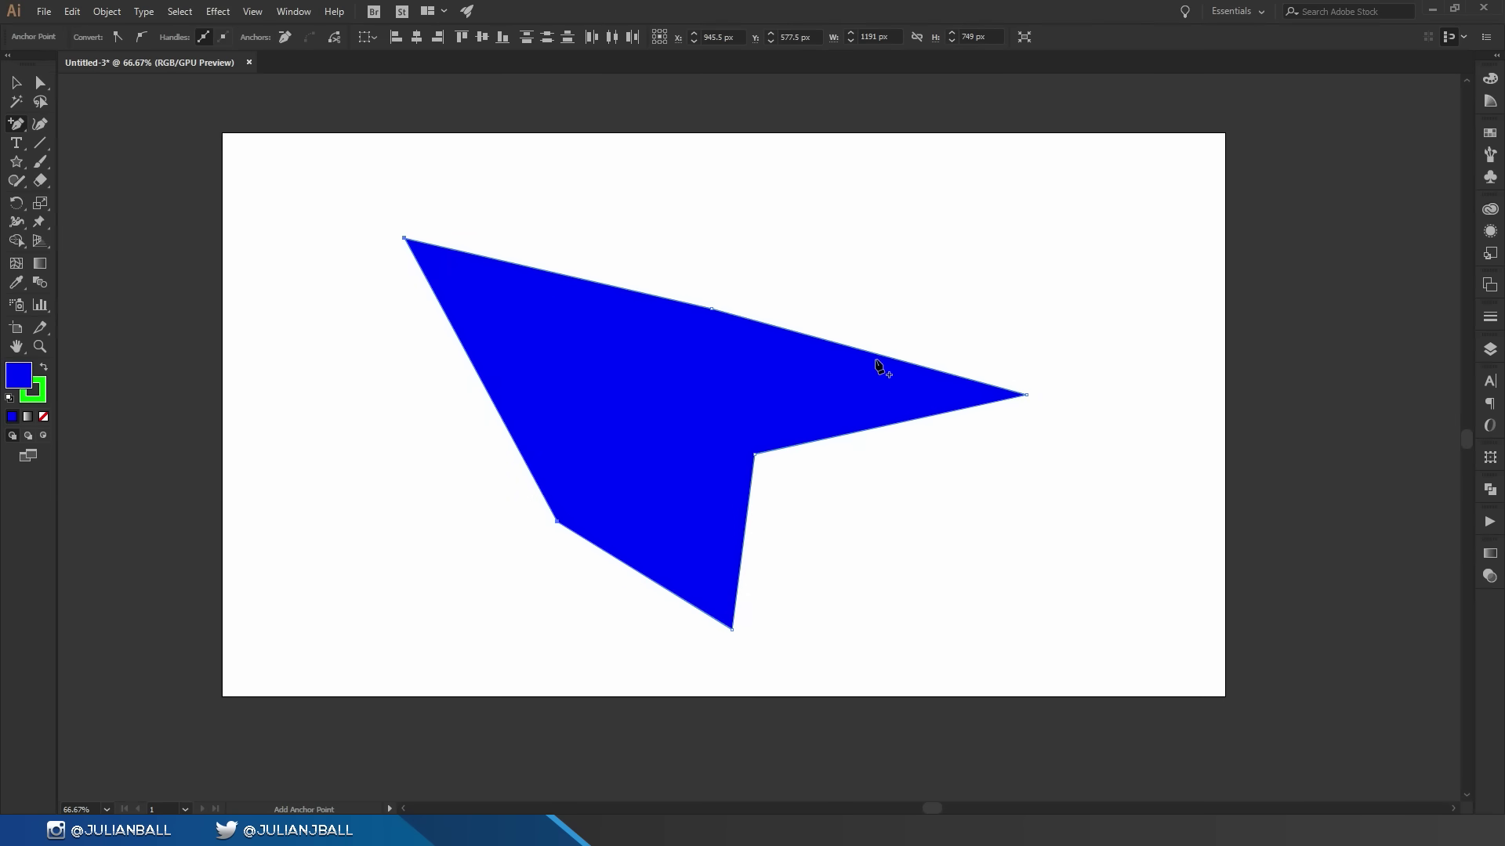
left_click(552, 282)
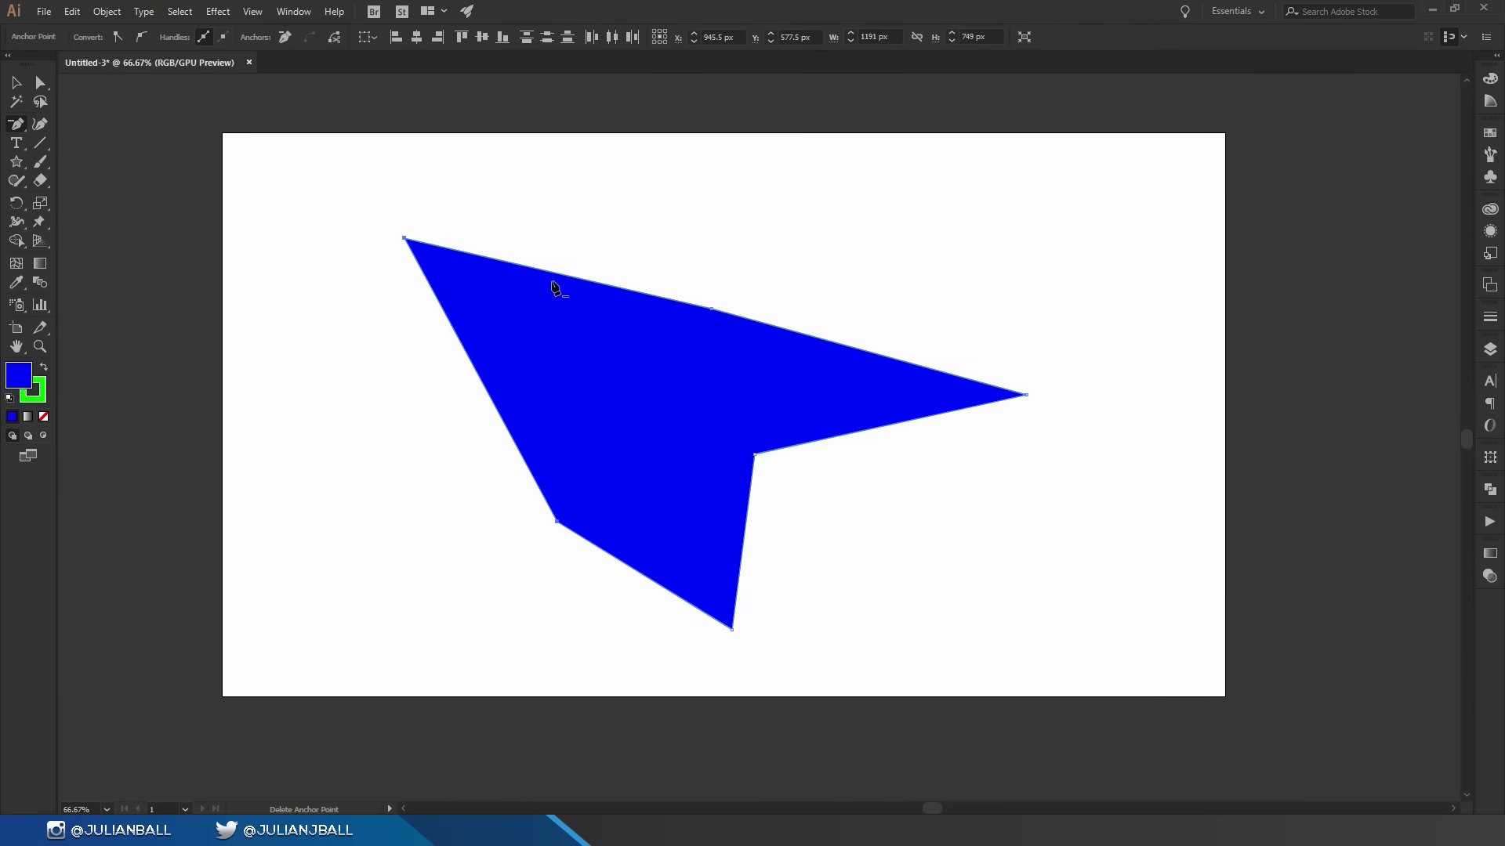
left_click(405, 239)
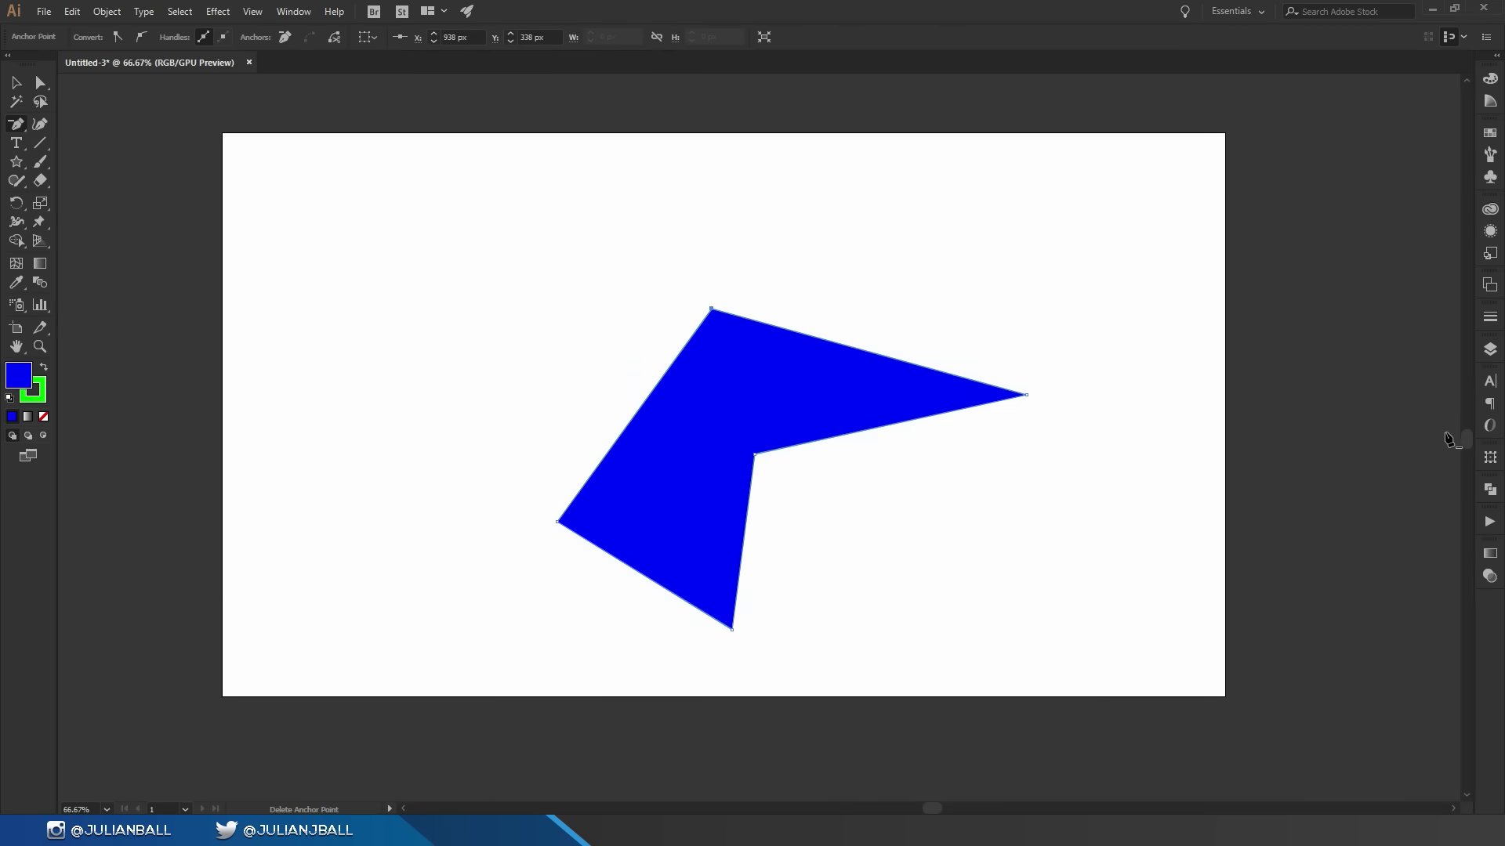
left_click(643, 403)
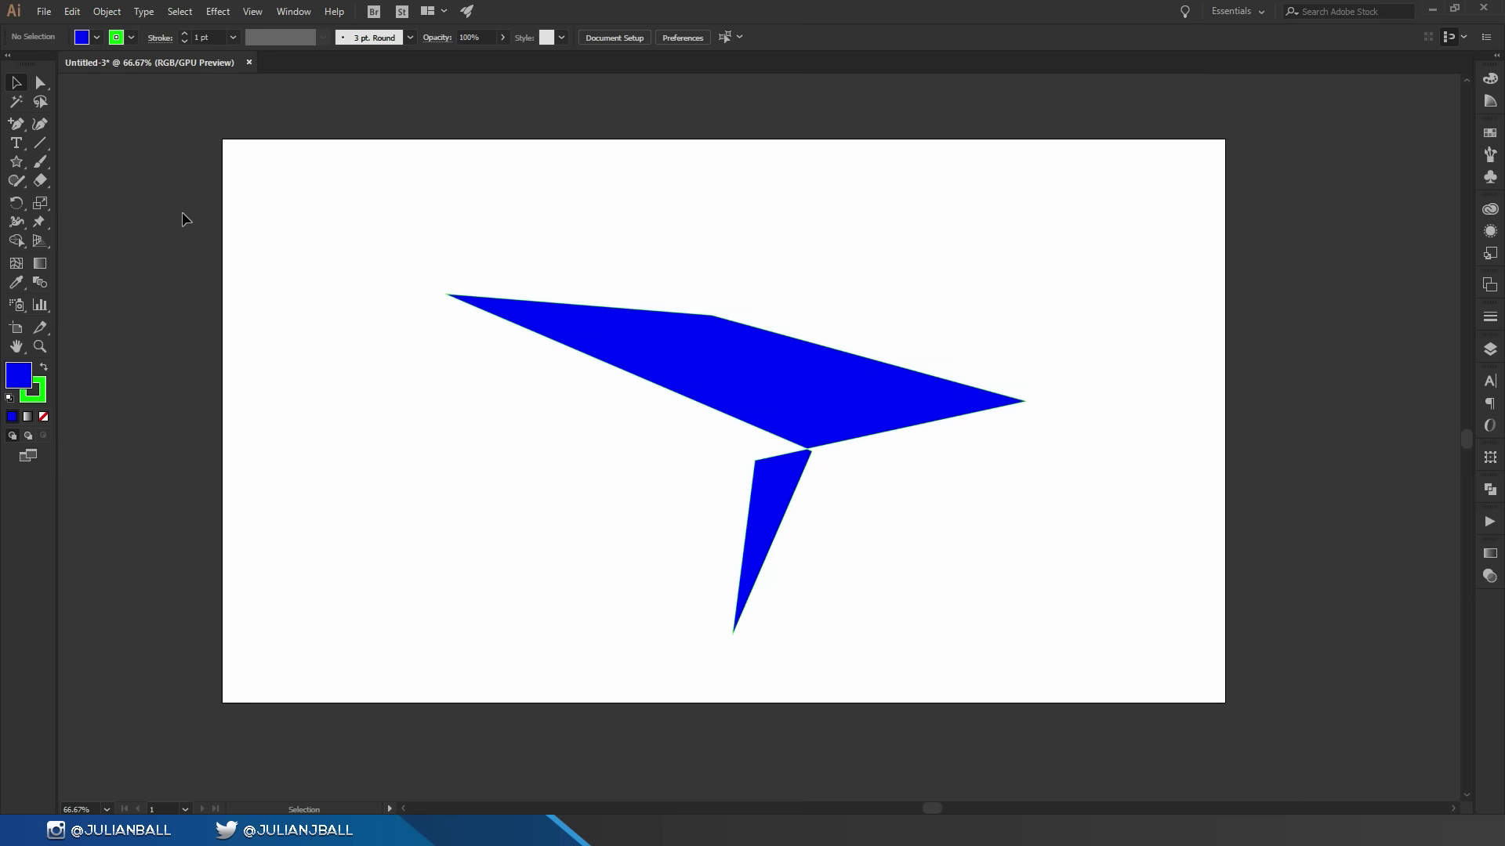
Delete the polygon and pen-draw a long triangle-like path with a curved hump
left_click_drag(329, 210, 1084, 678)
key("Delete")
key("p")
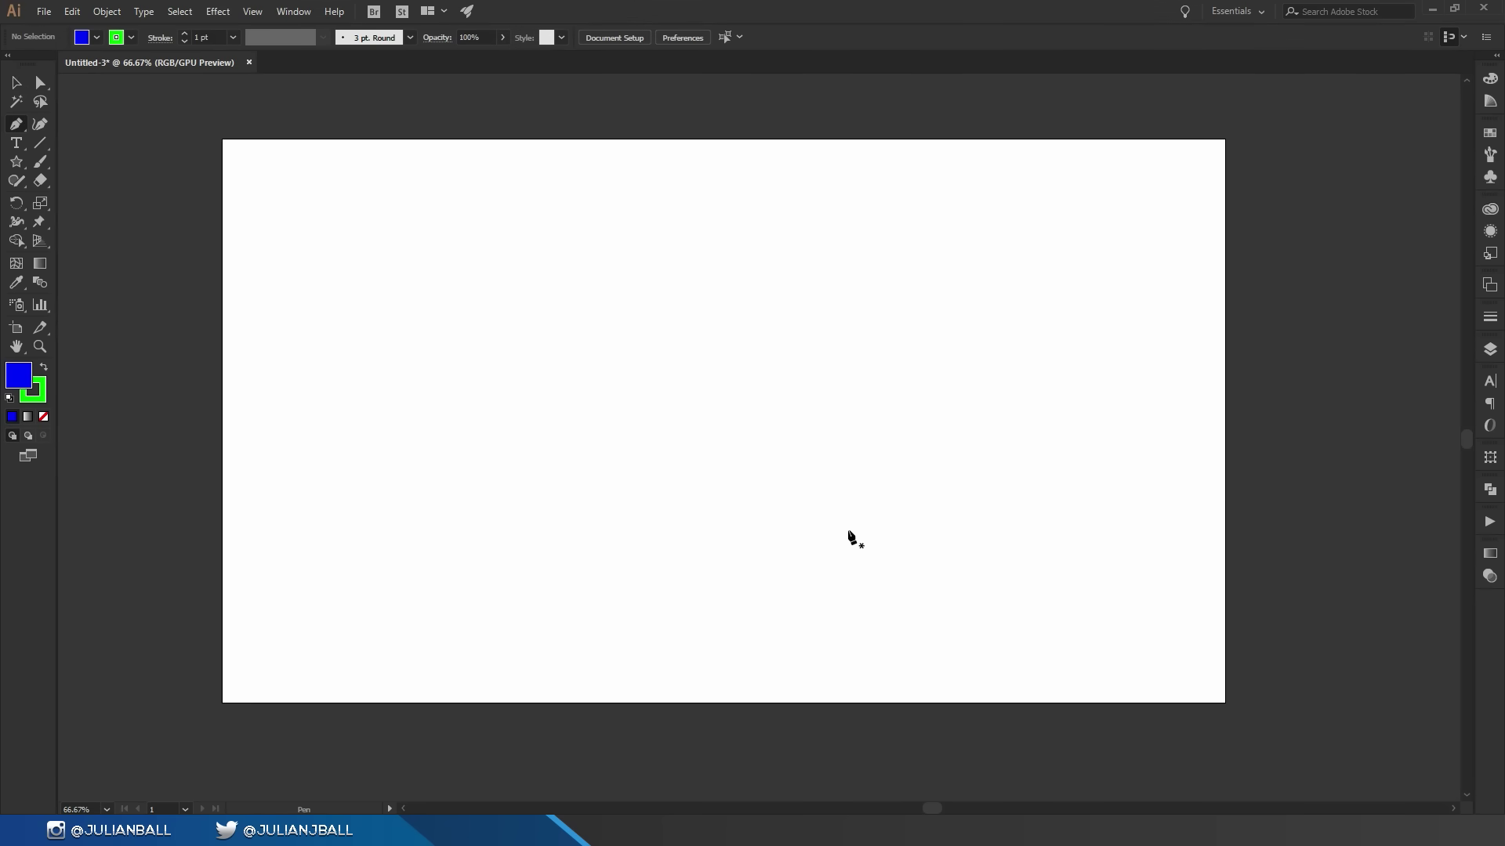
left_click(406, 572)
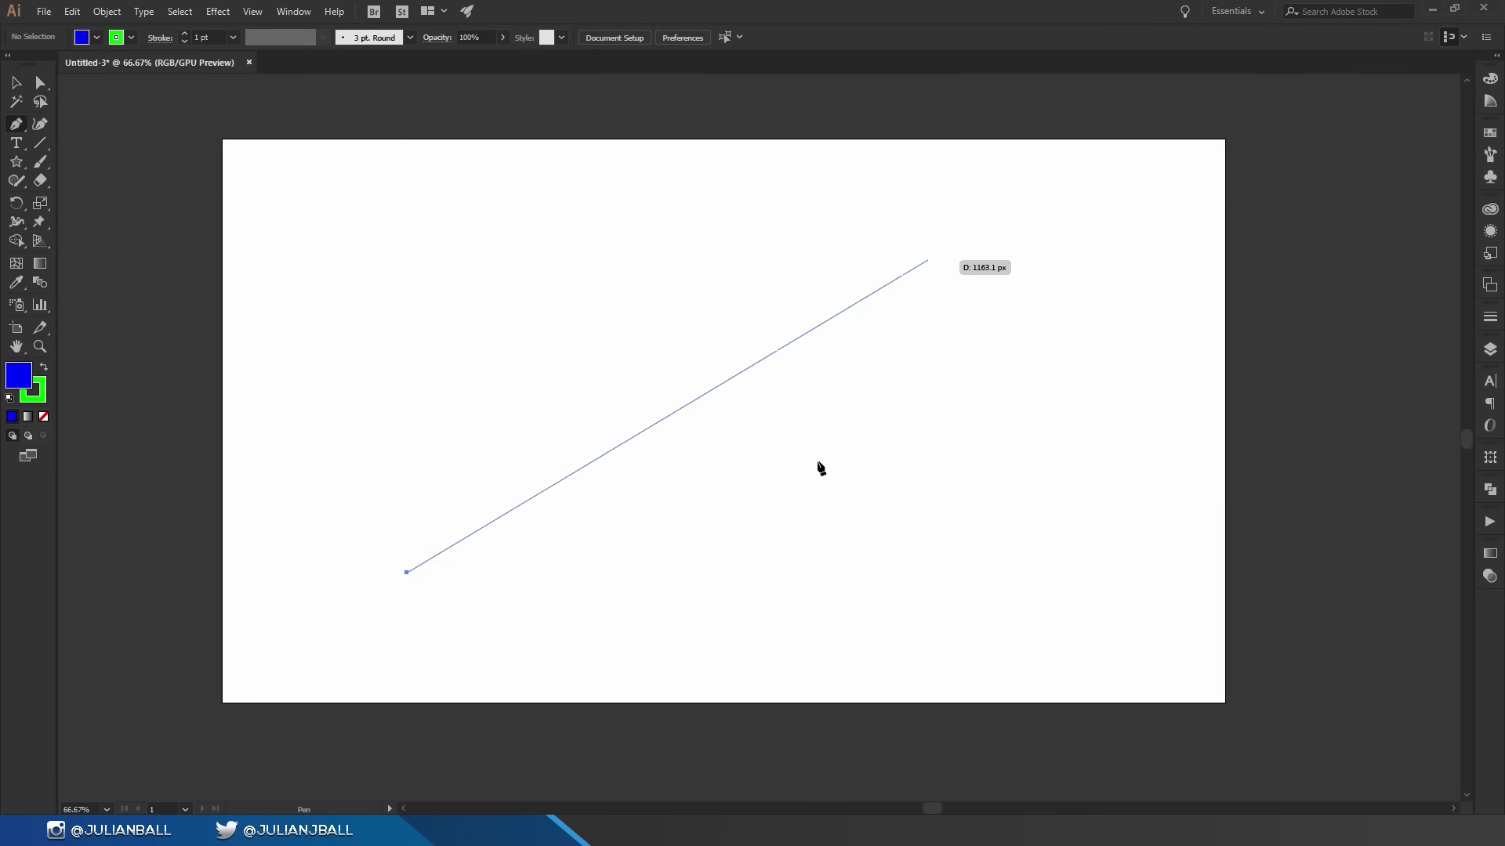
left_click(640, 313)
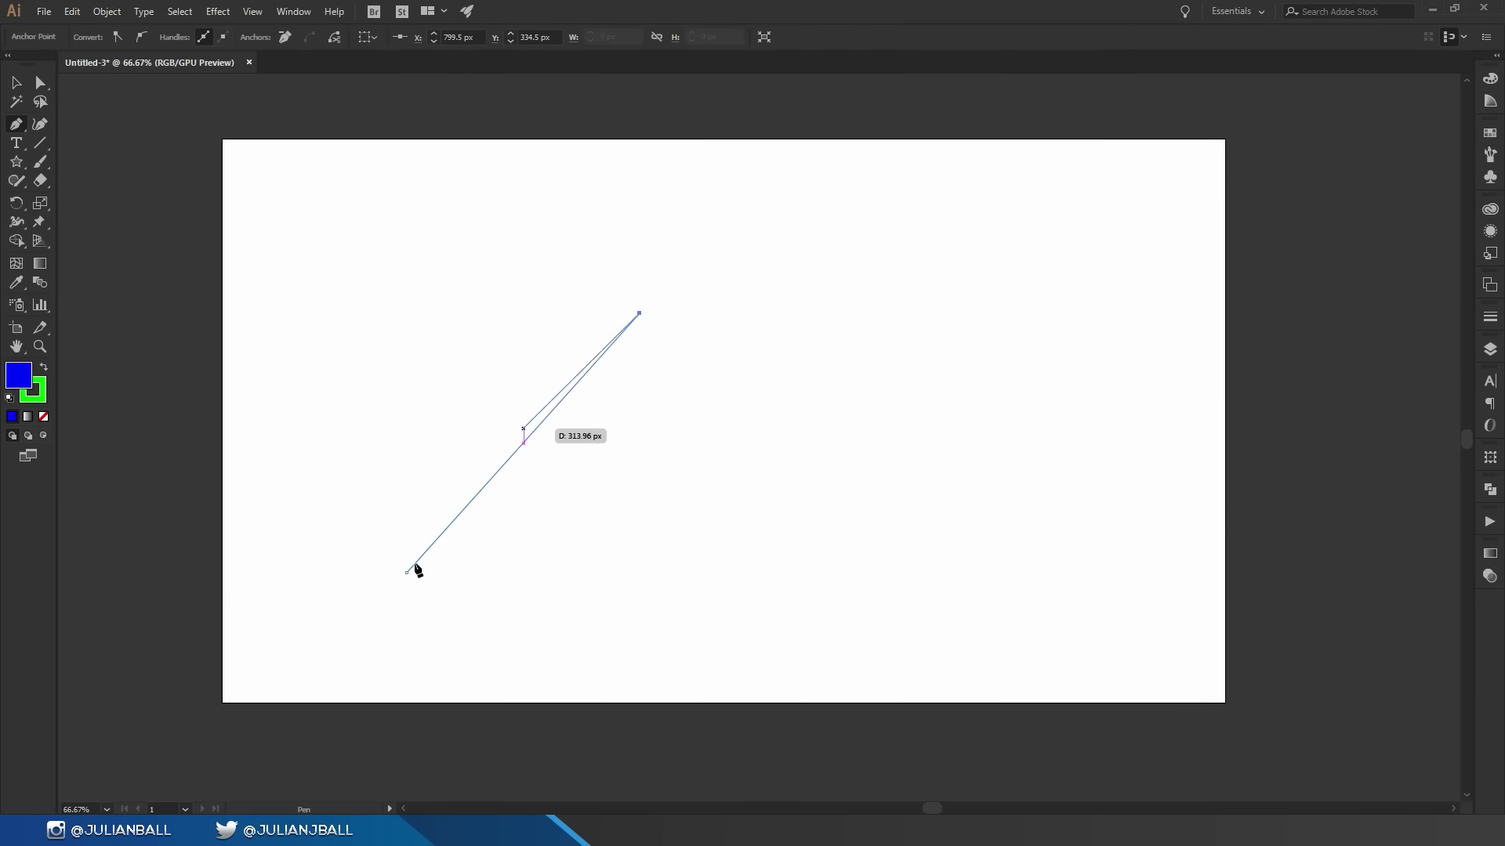
left_click_drag(921, 297, 1104, 483)
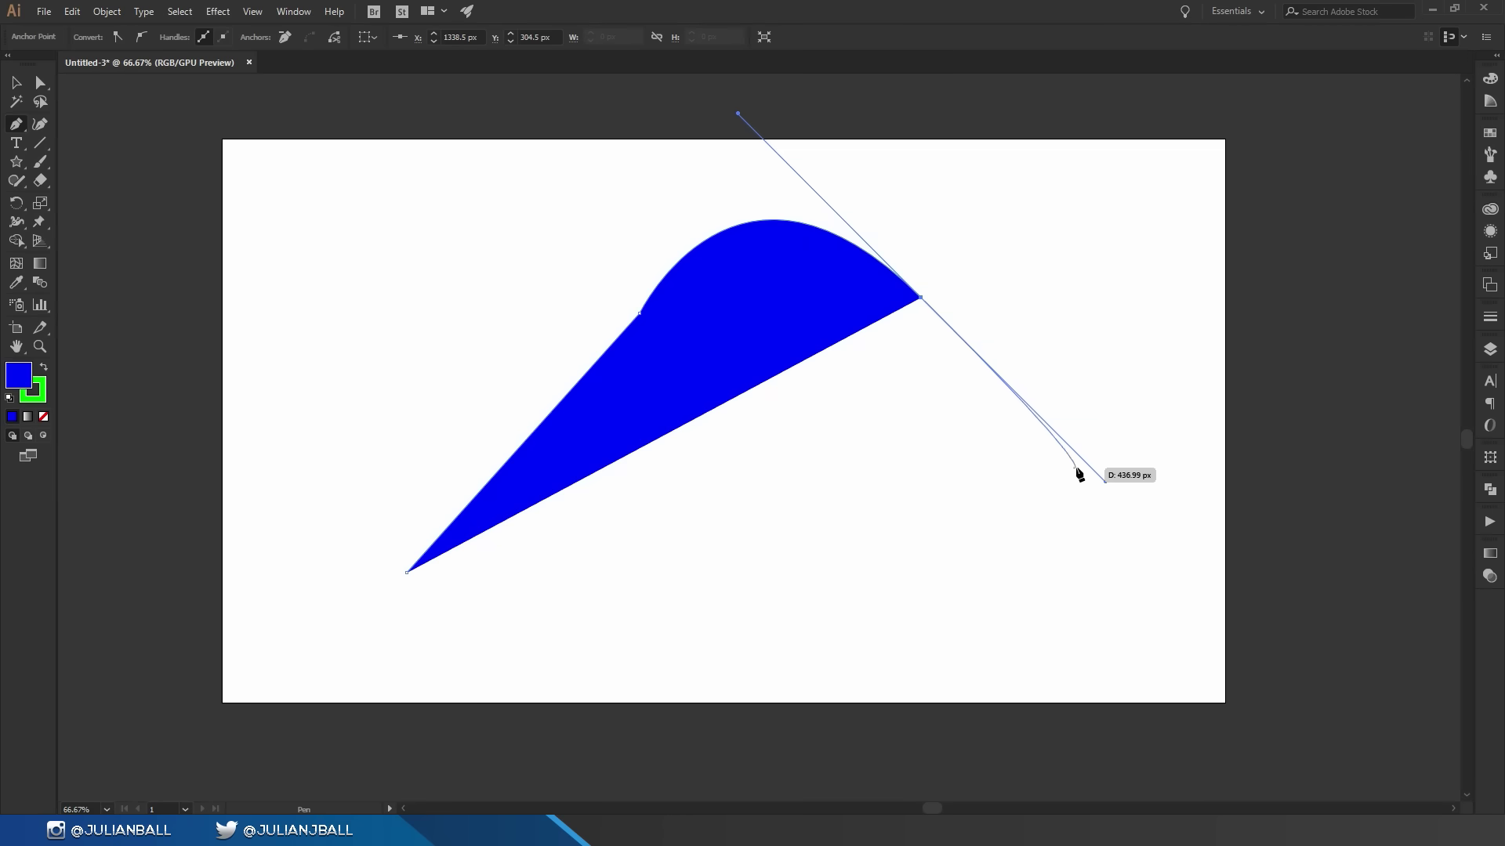
left_click(920, 298)
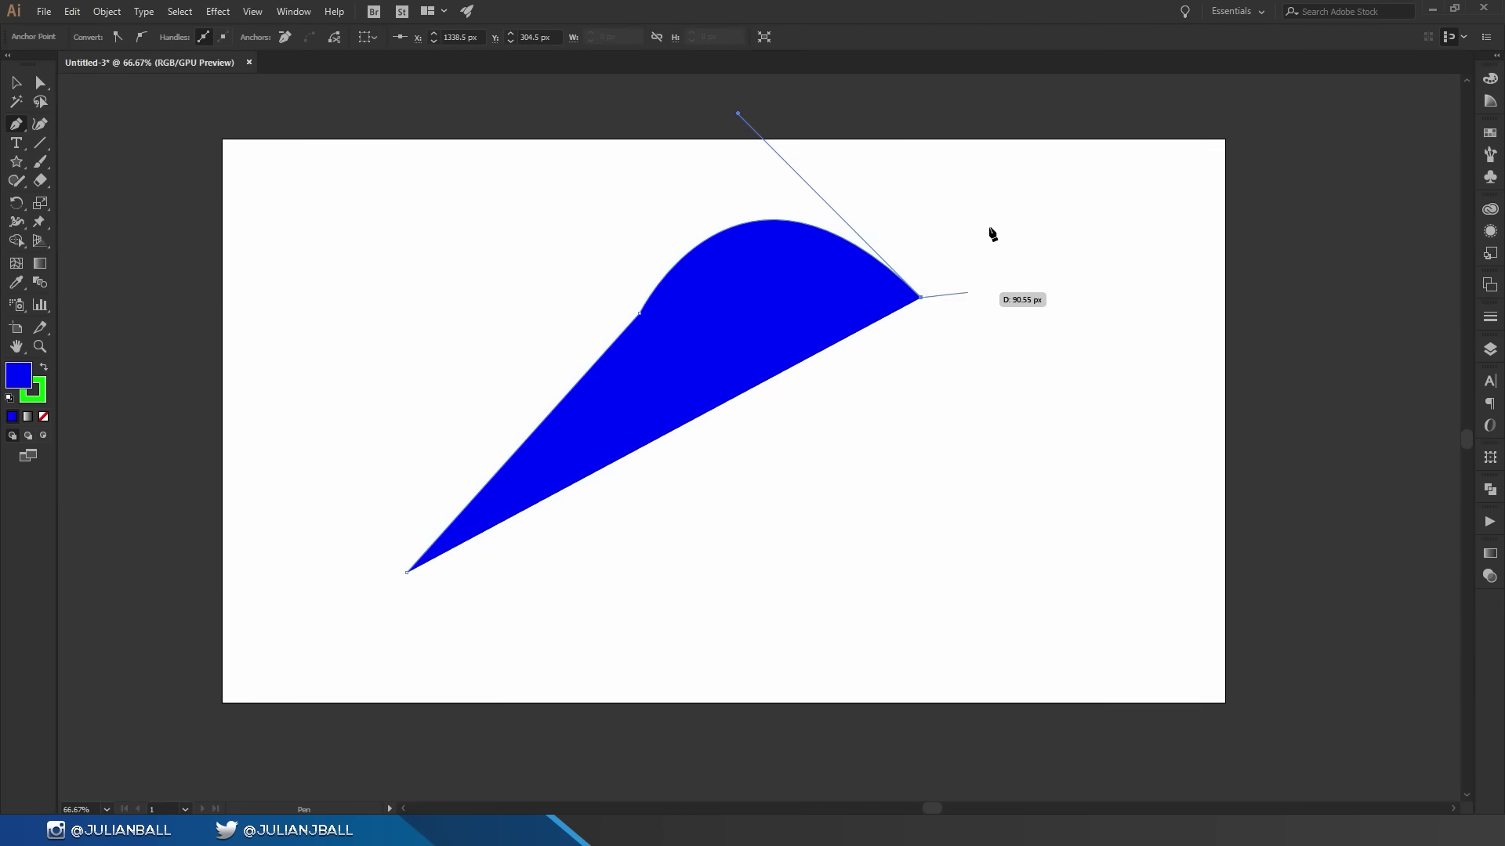
left_click(1006, 190)
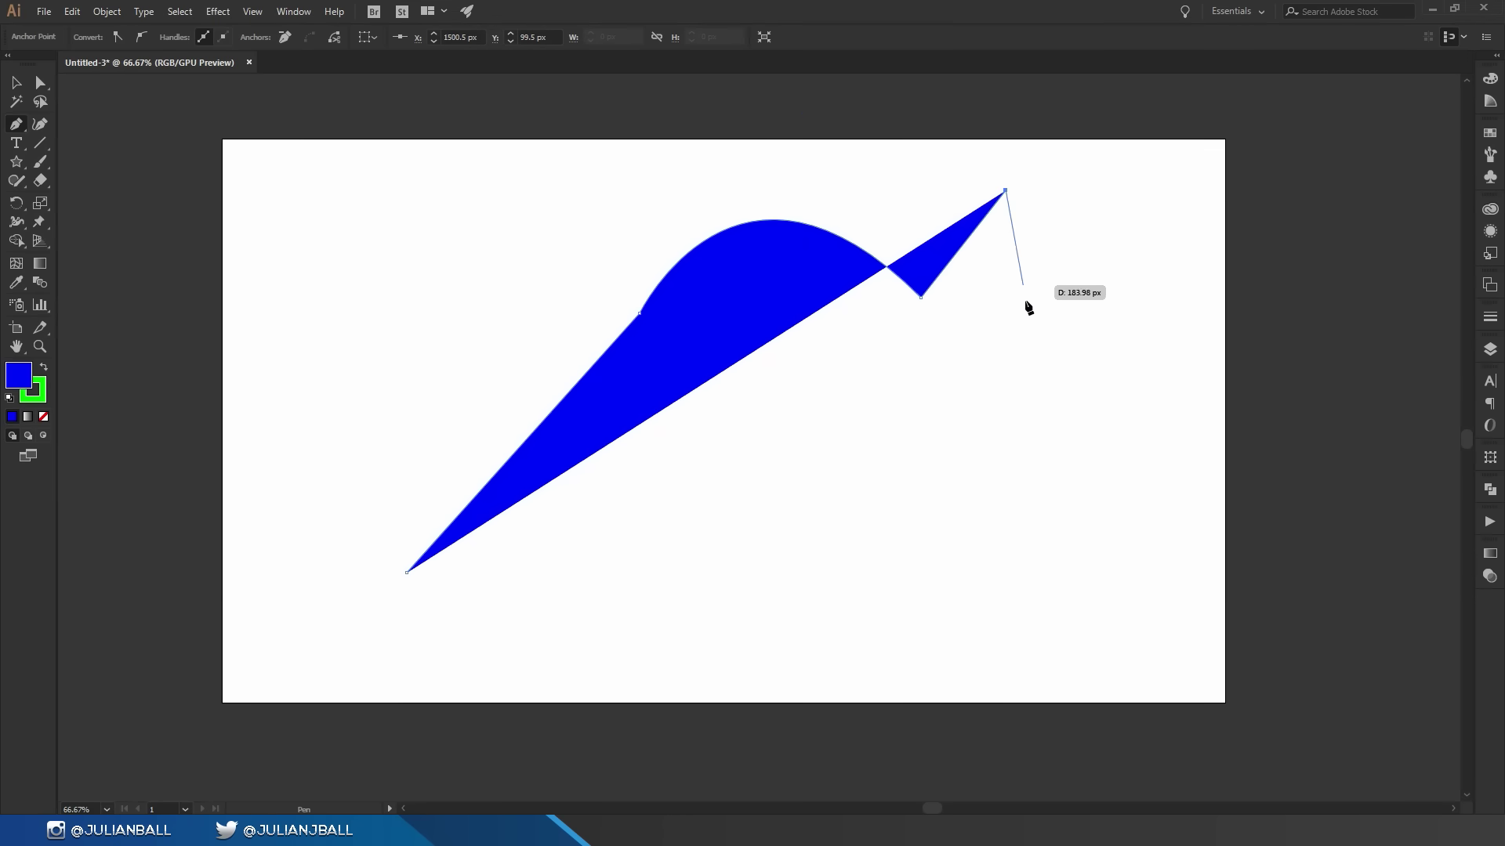
key("Escape")
Pen-draw a curvy bow-tie path, reposition both shapes, then select them all
left_click_drag(1044, 306, 977, 373)
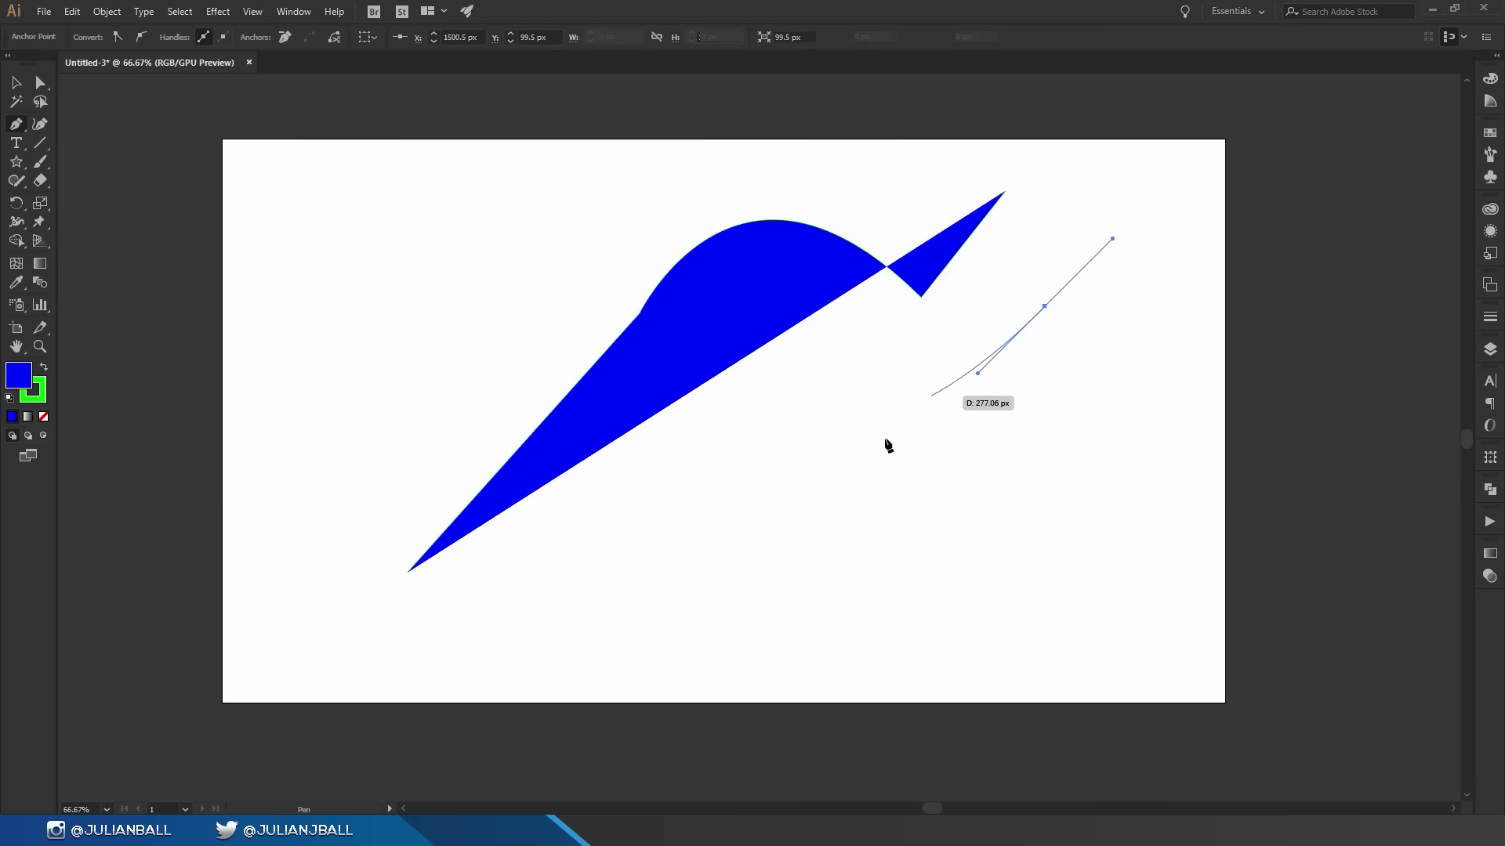
left_click_drag(885, 438, 977, 548)
left_click_drag(886, 584, 722, 603)
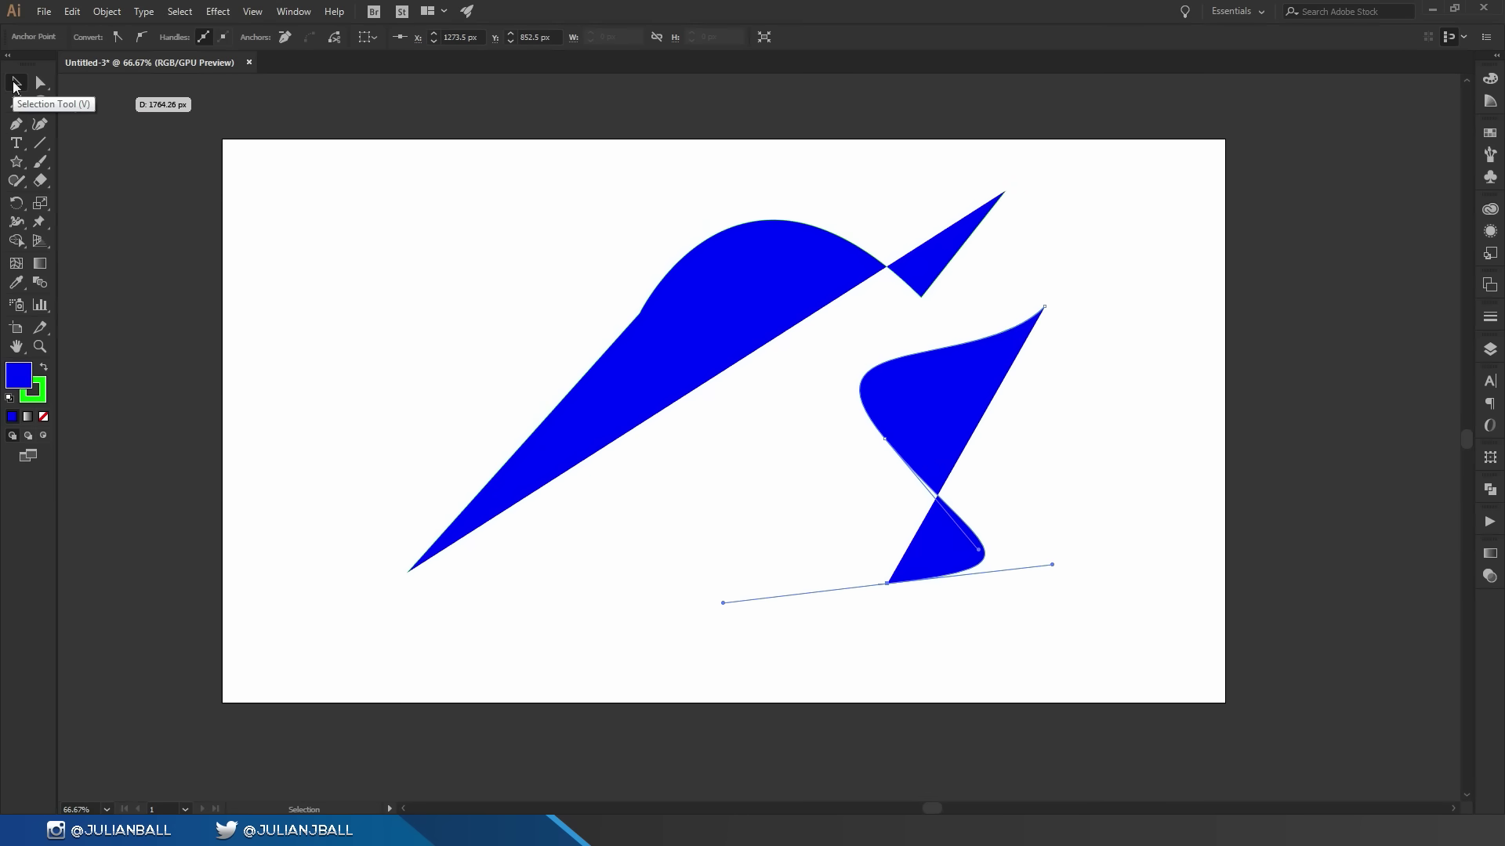
left_click(15, 83)
left_click_drag(905, 364, 947, 399)
left_click_drag(719, 300, 724, 359)
key("a")
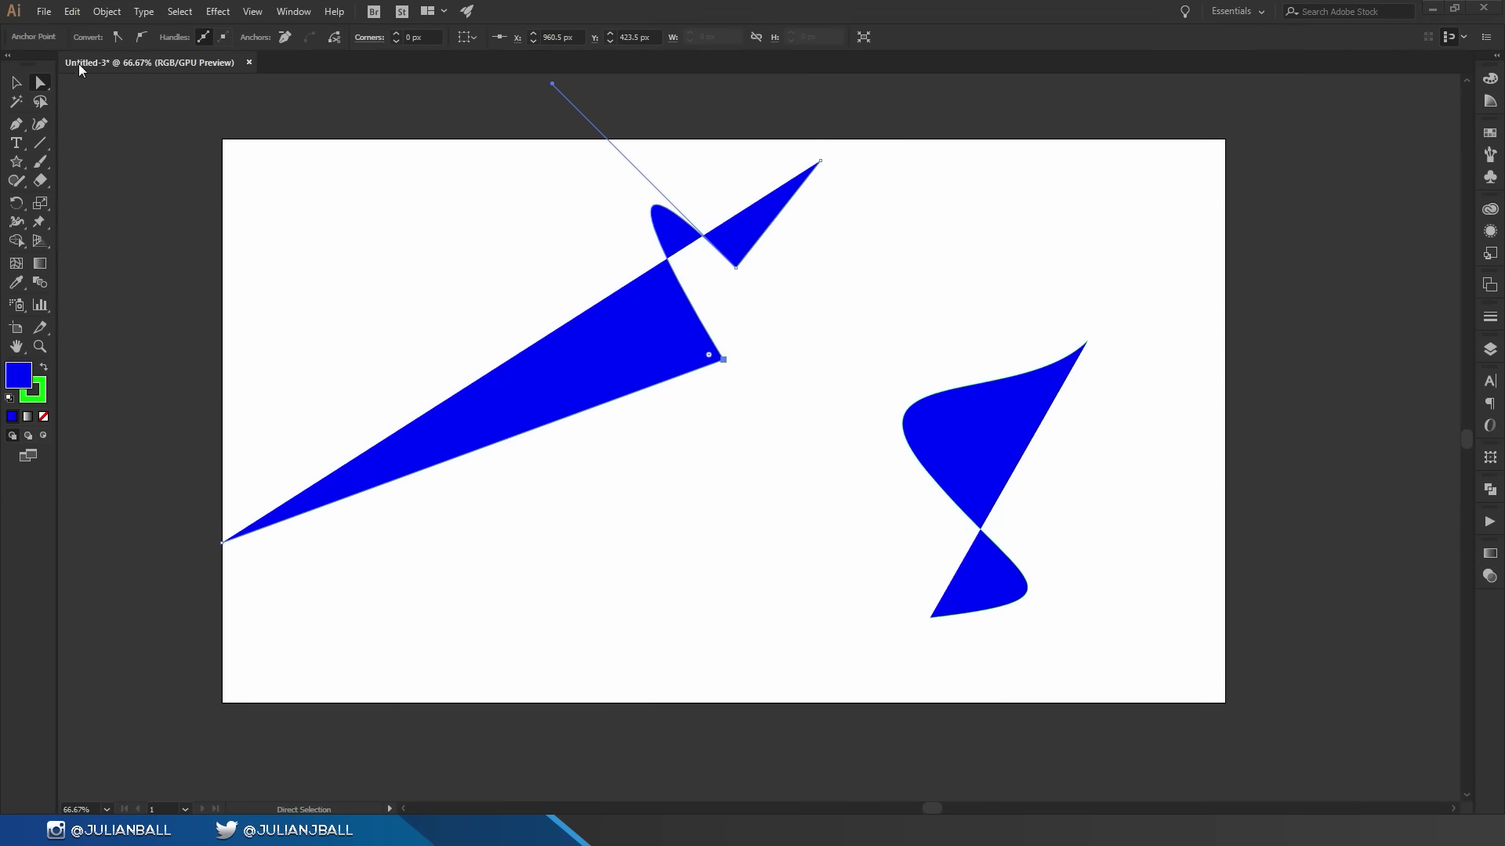
left_click(14, 82)
left_click_drag(232, 125, 1129, 658)
Delete all shapes and draw a five-point notched shape with the Curvature tool
key("Delete")
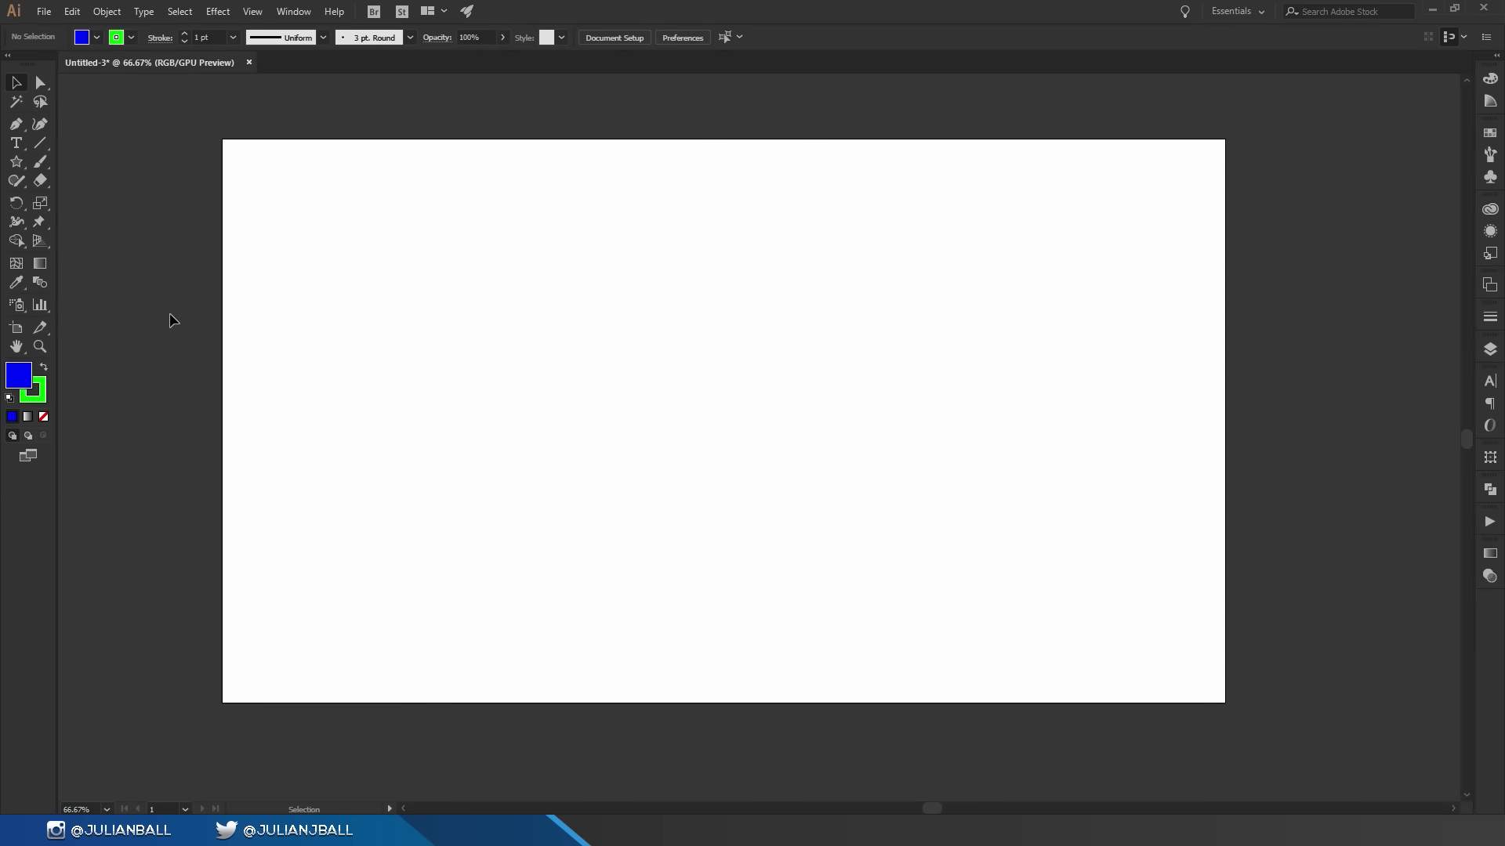
left_click(42, 127)
left_click(360, 550)
left_click(420, 235)
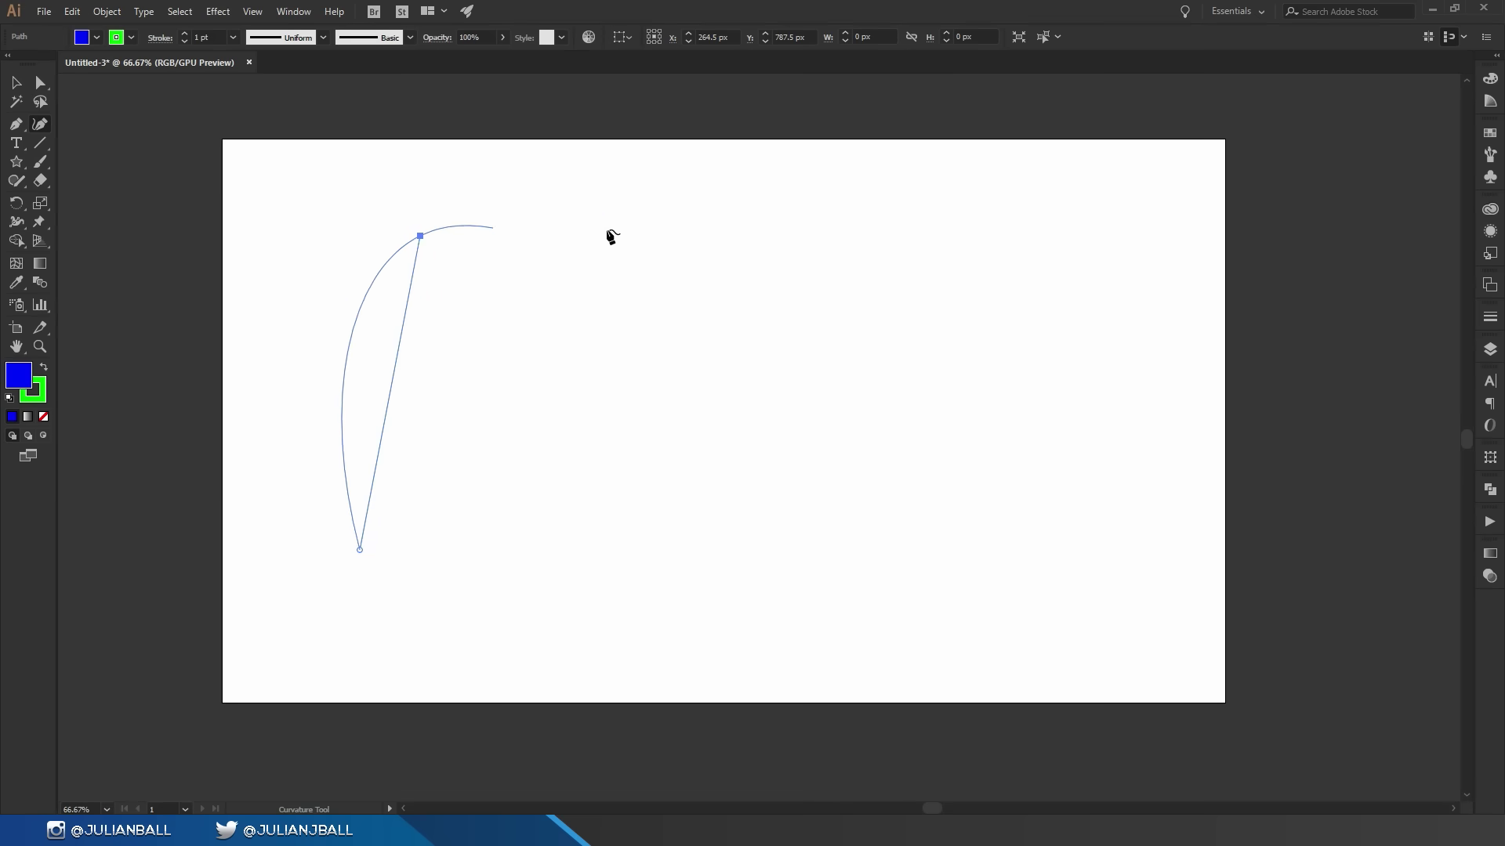
left_click(627, 285)
left_click(526, 397)
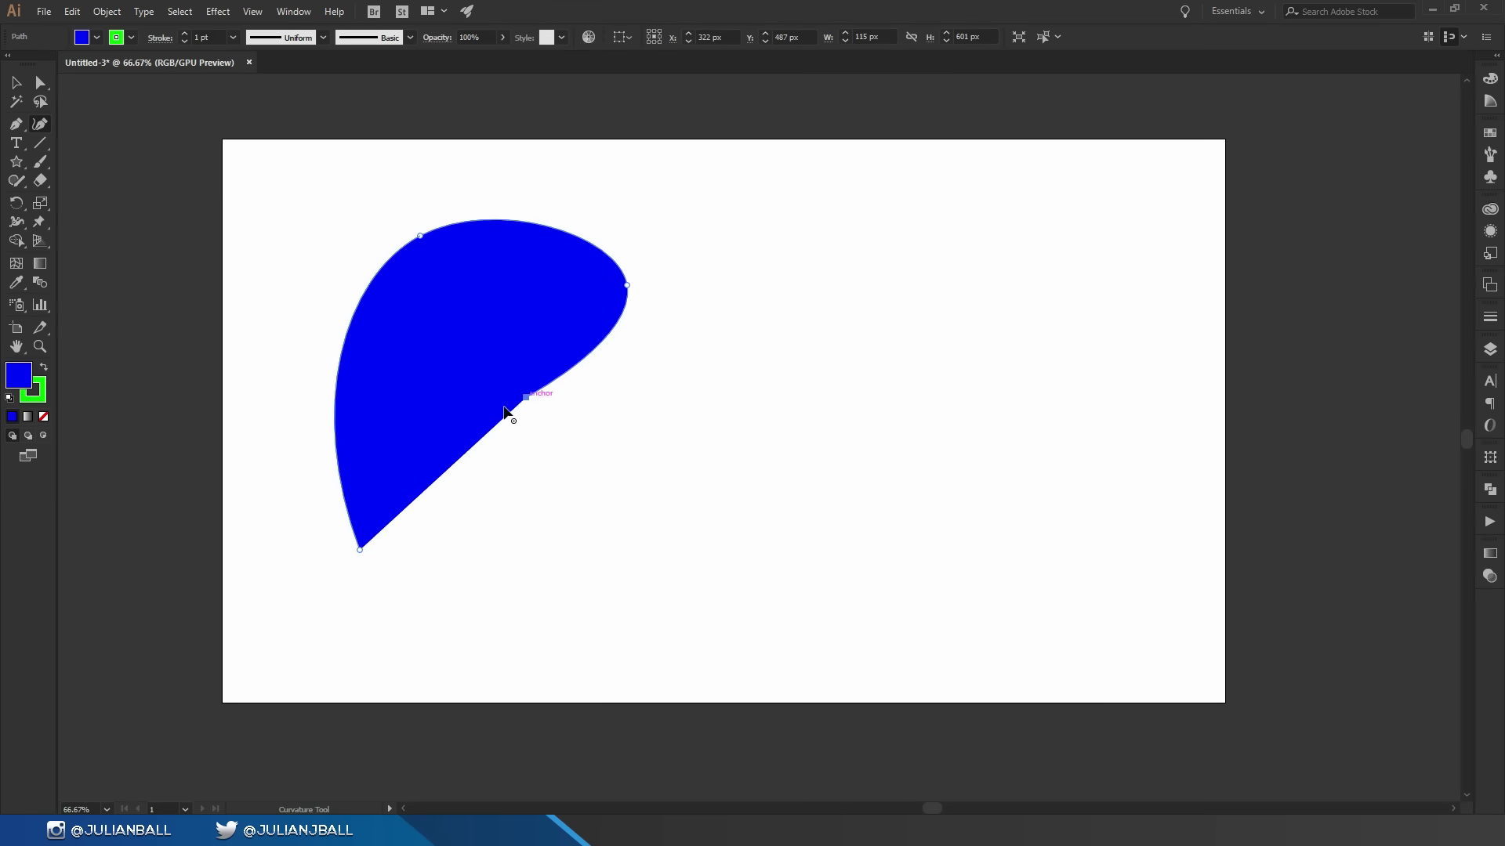
left_click(628, 480)
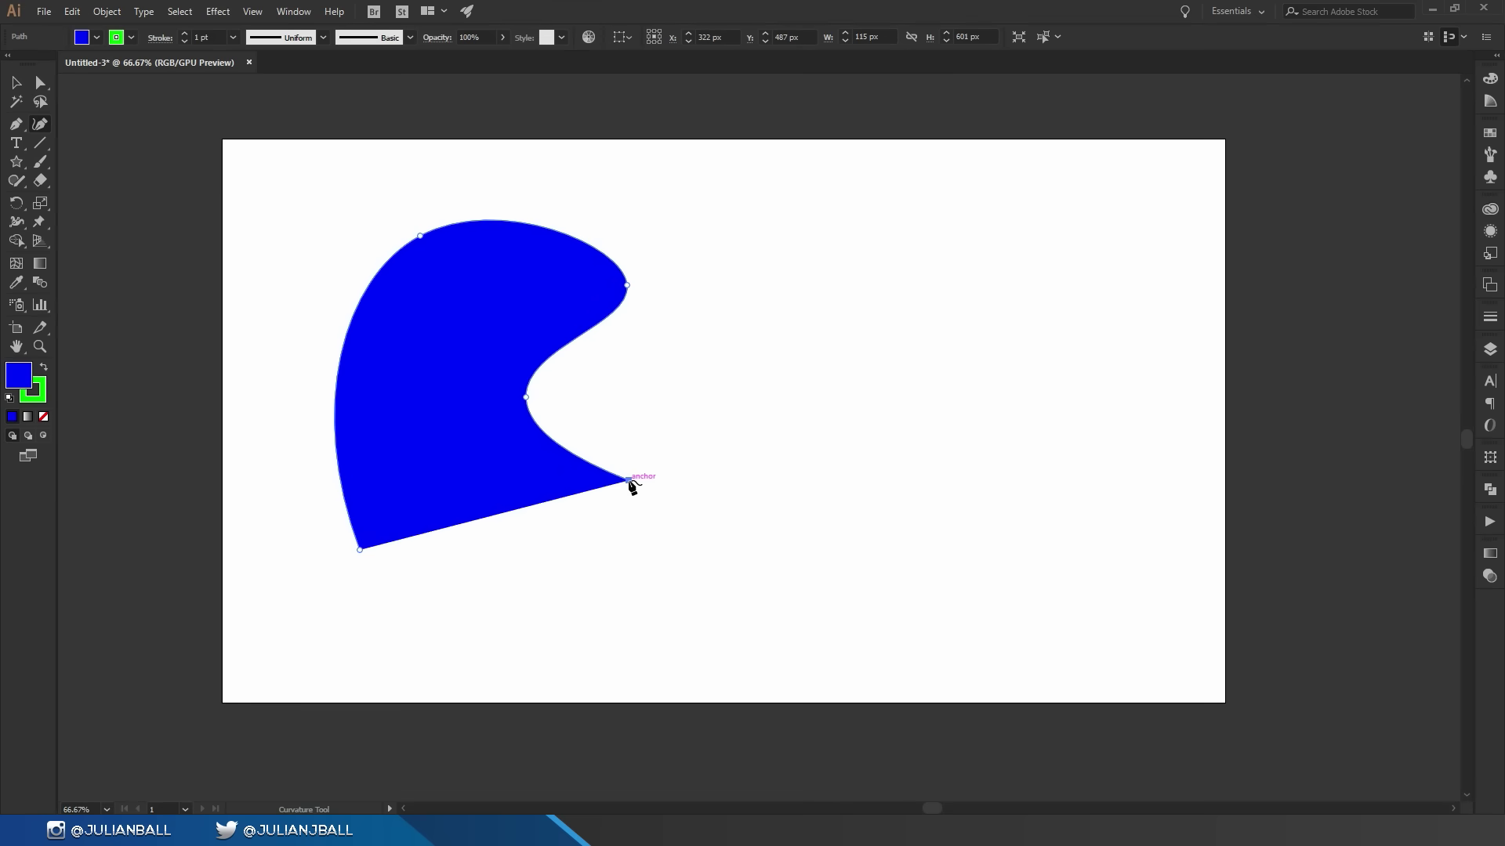
Make the notch and upper-right points sharp corners, then undo the last change
double_click(525, 397)
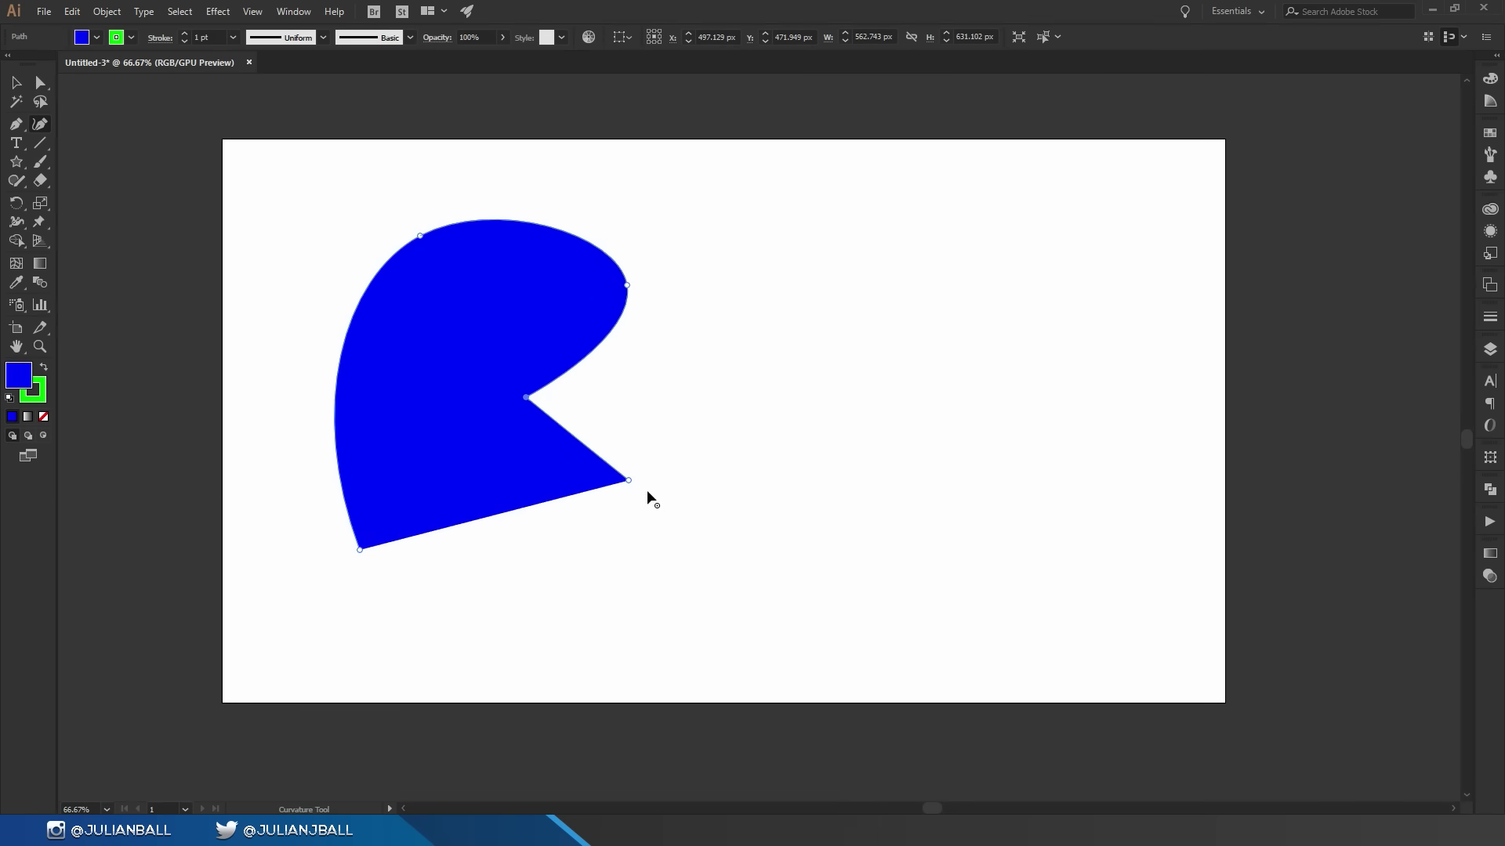
double_click(626, 285)
key("ctrl+z")
key("ctrl+z")
key("ctrl+z")
key("ctrl+z")
key("ctrl+z")
key("ctrl+z")
key("ctrl+z")
key("ctrl+z")
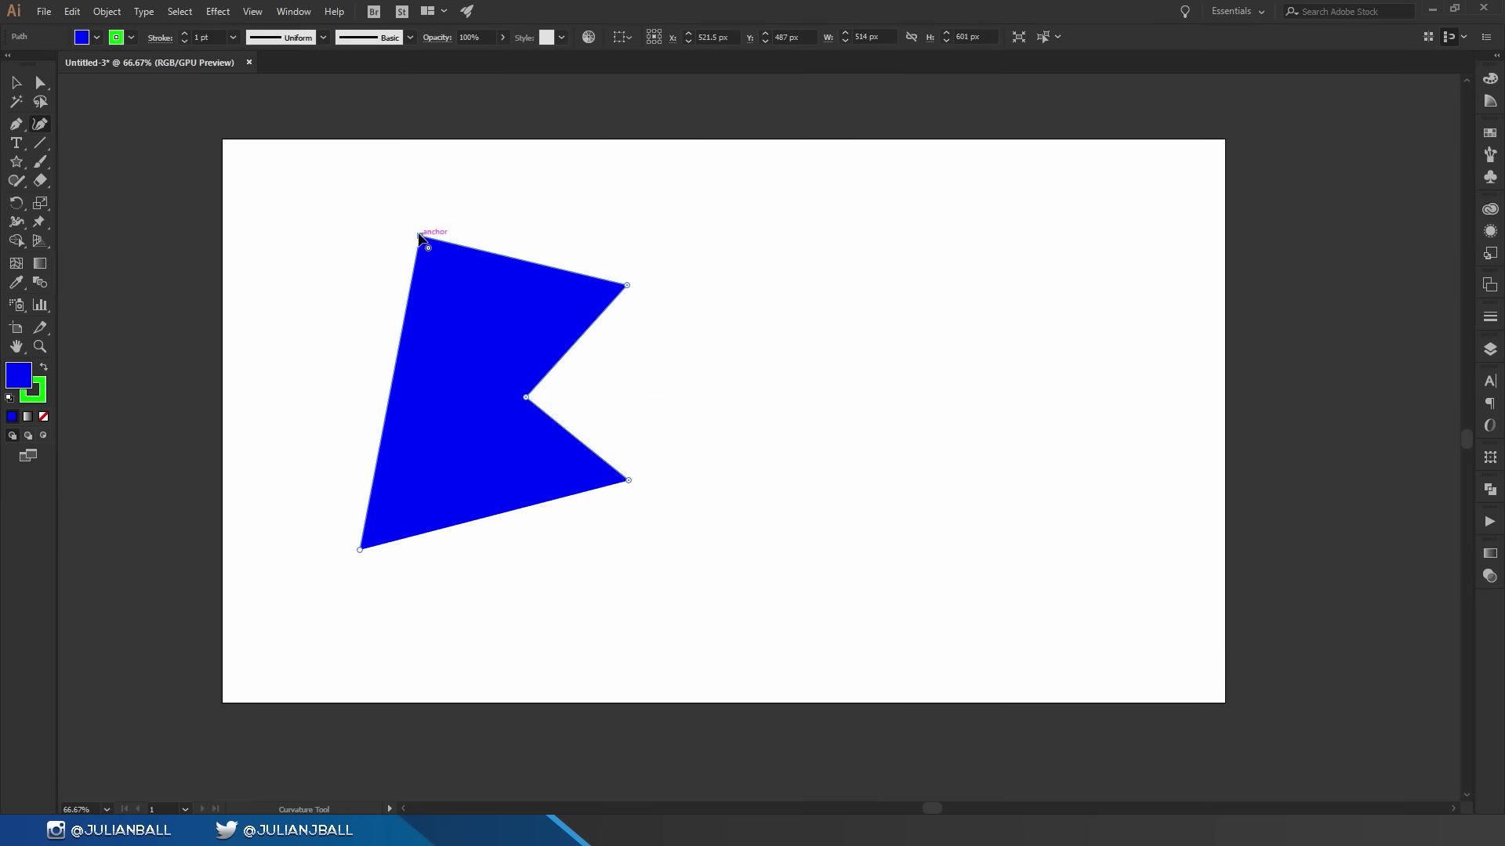
Type a trial 'Text' label on the artboard, remove it, and return to the Selection tool
key("v")
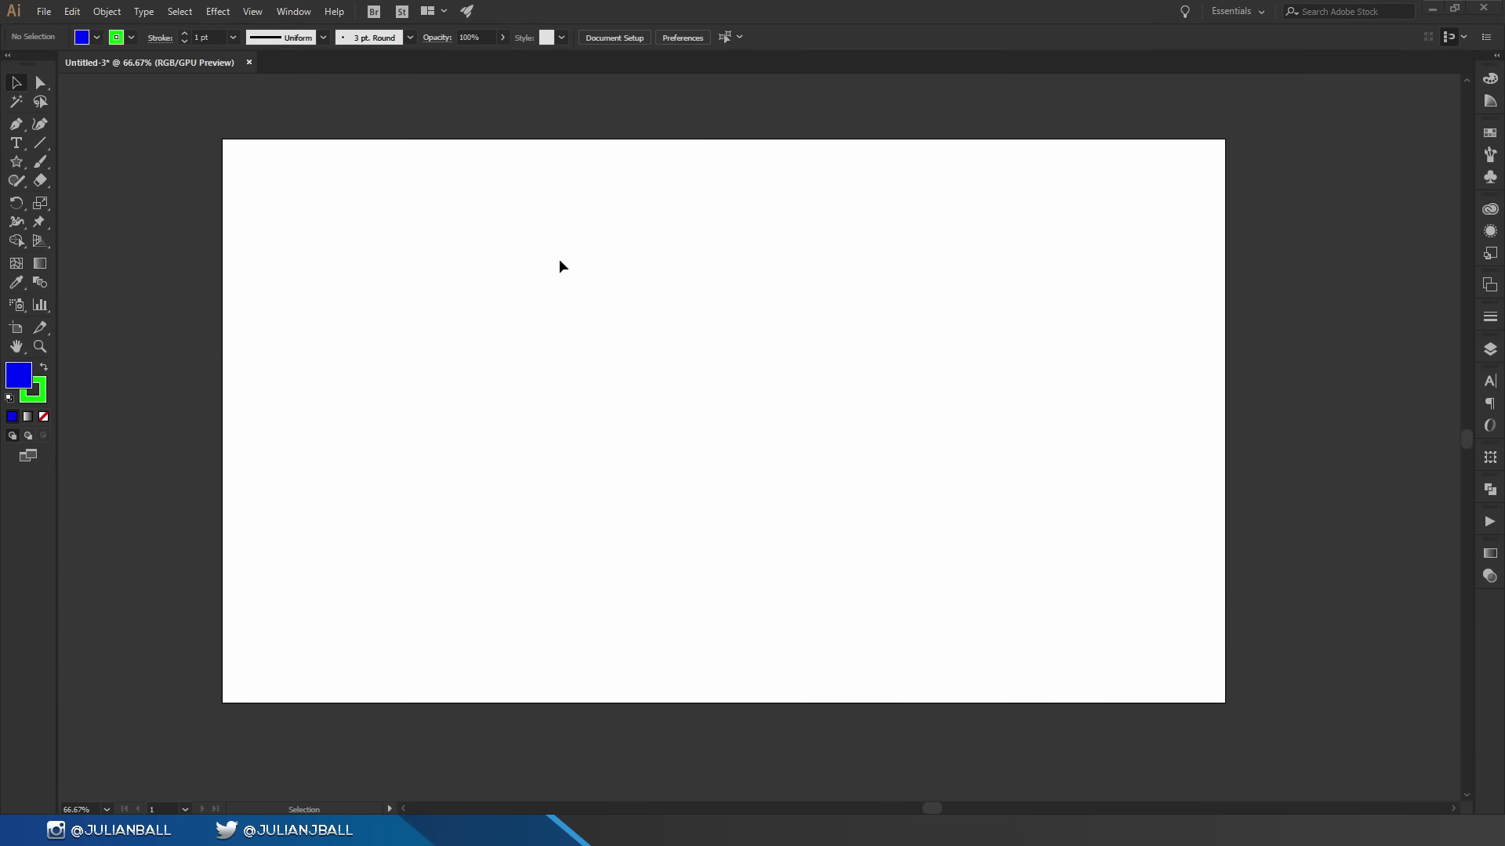
key("t")
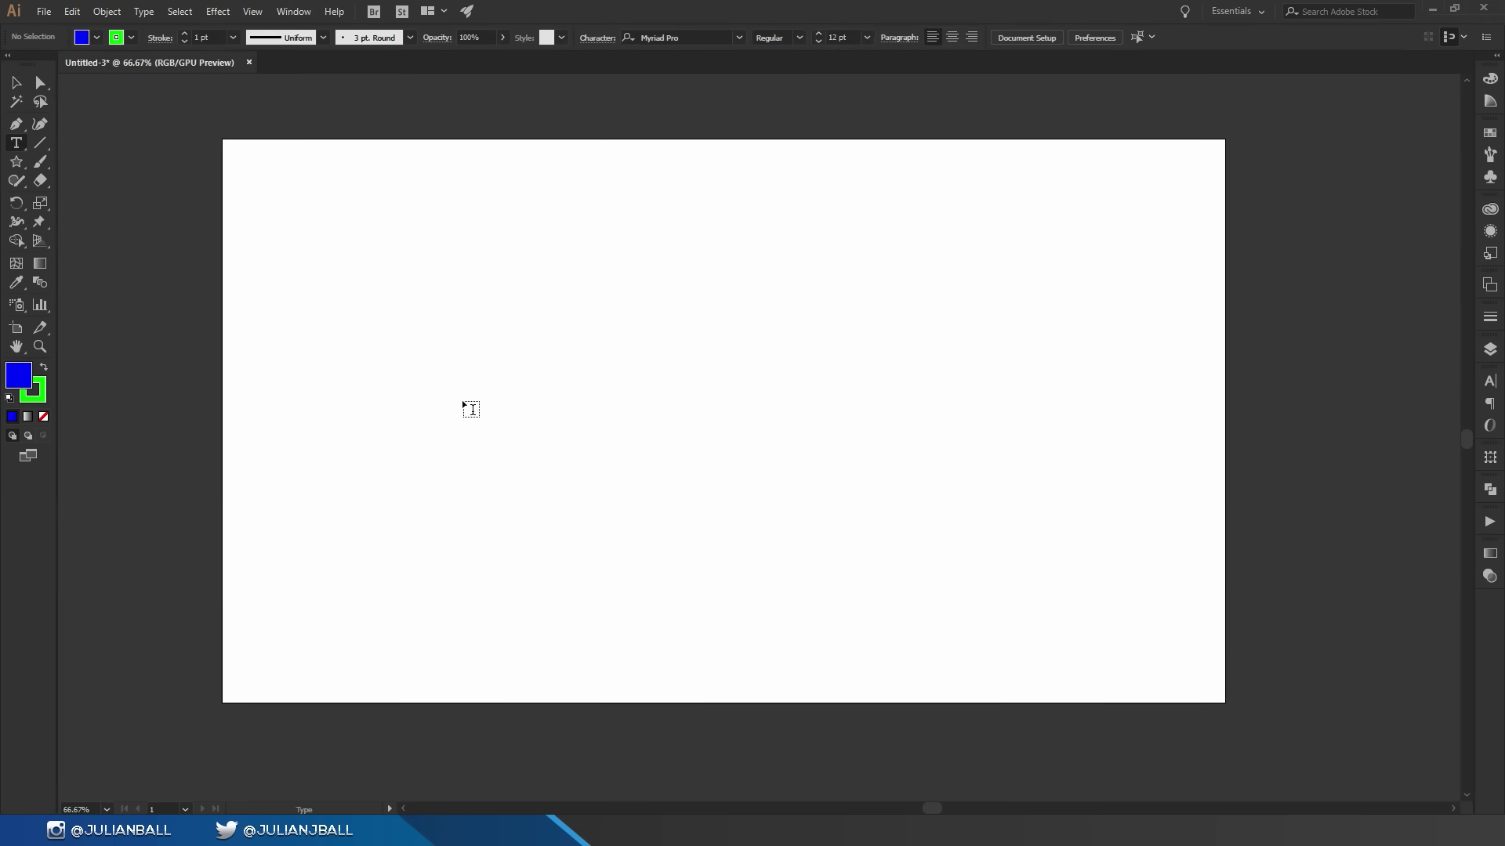
left_click(460, 353)
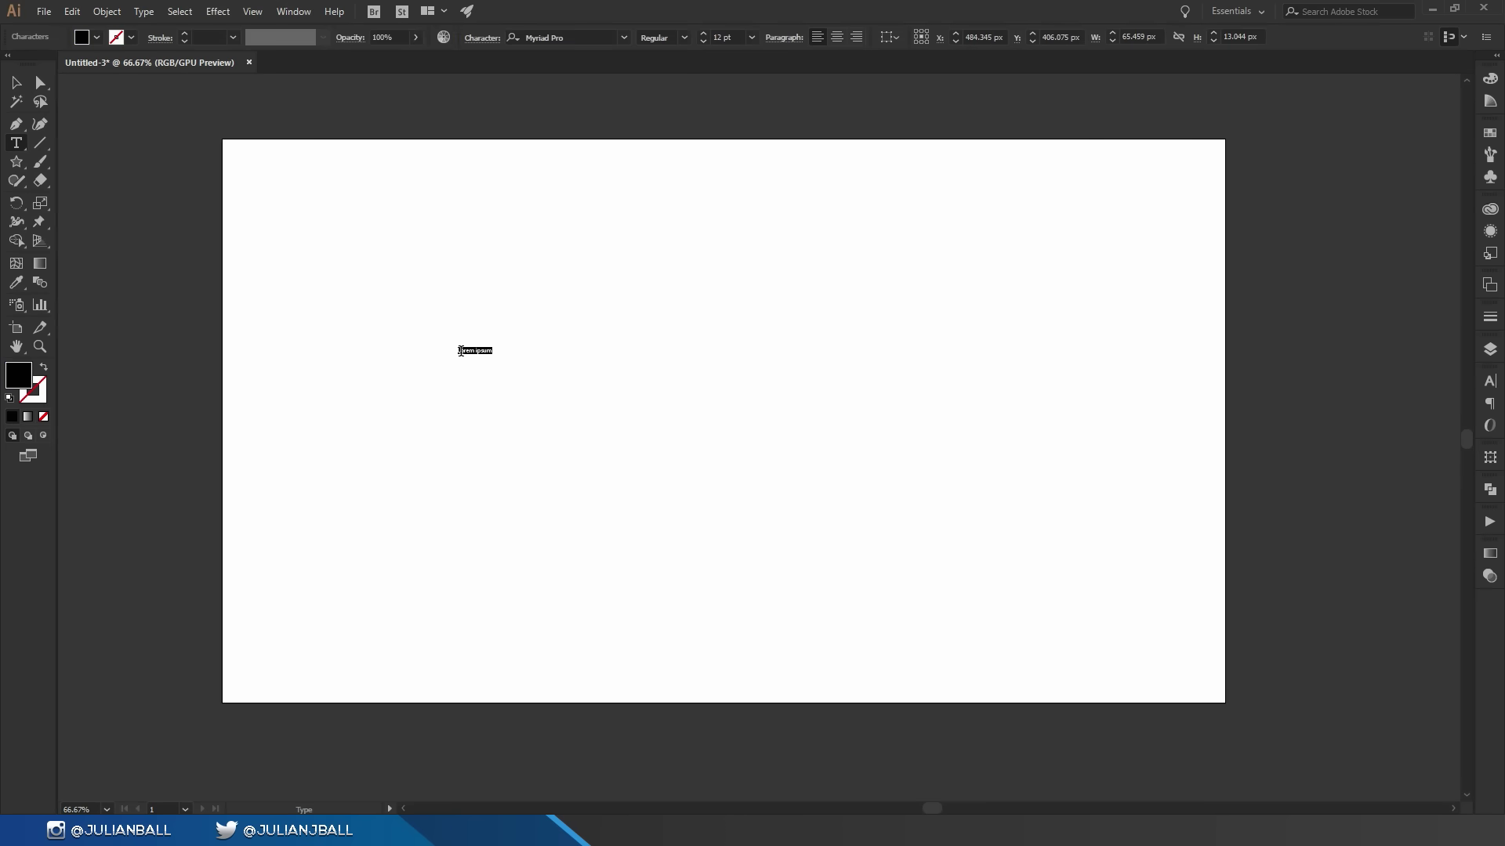
type("Text")
key("Escape")
key("Delete")
left_click(22, 142)
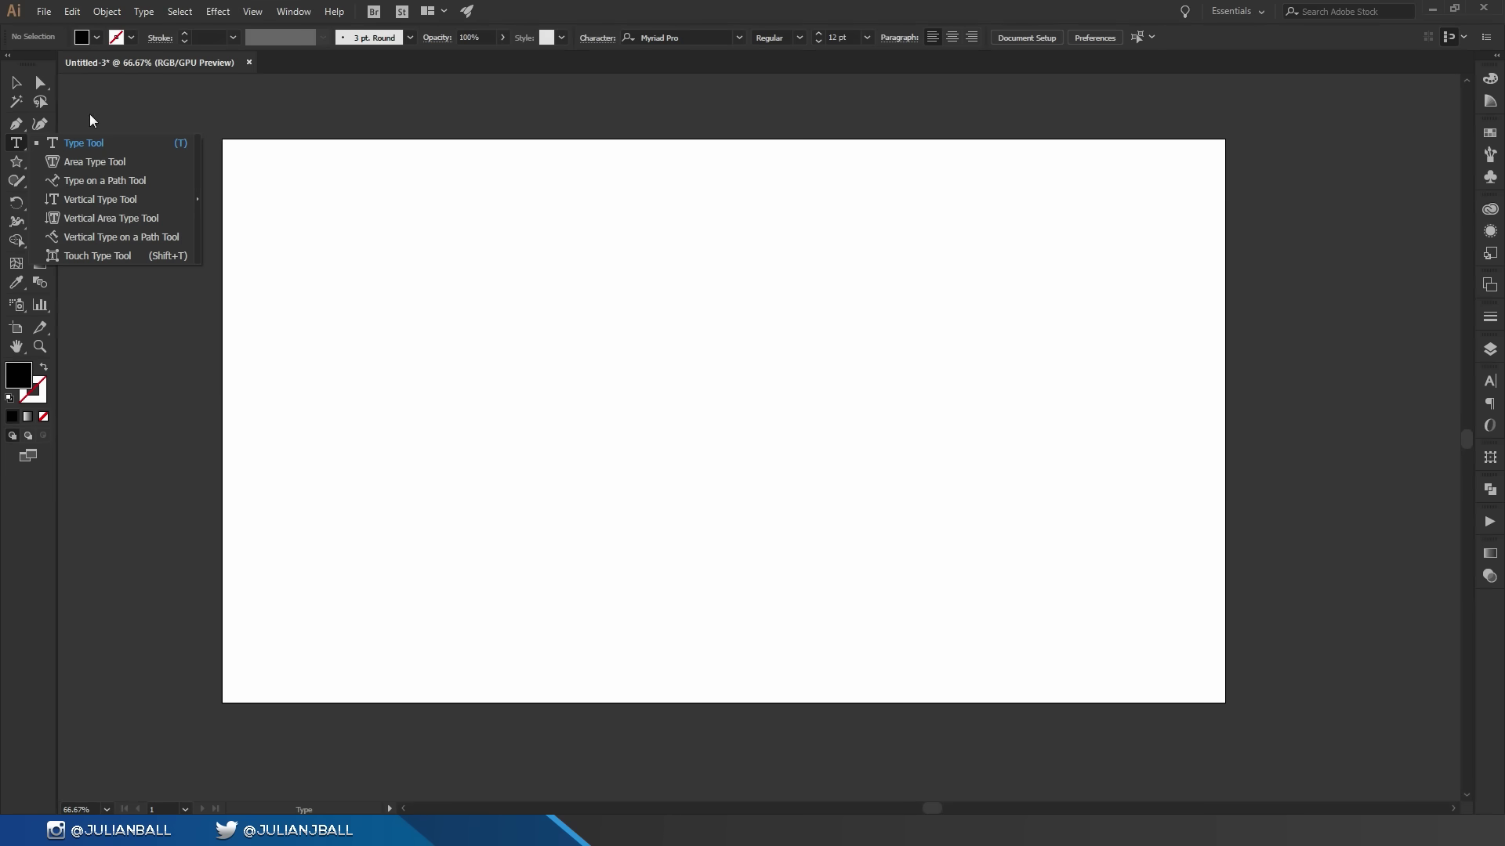
left_click(17, 82)
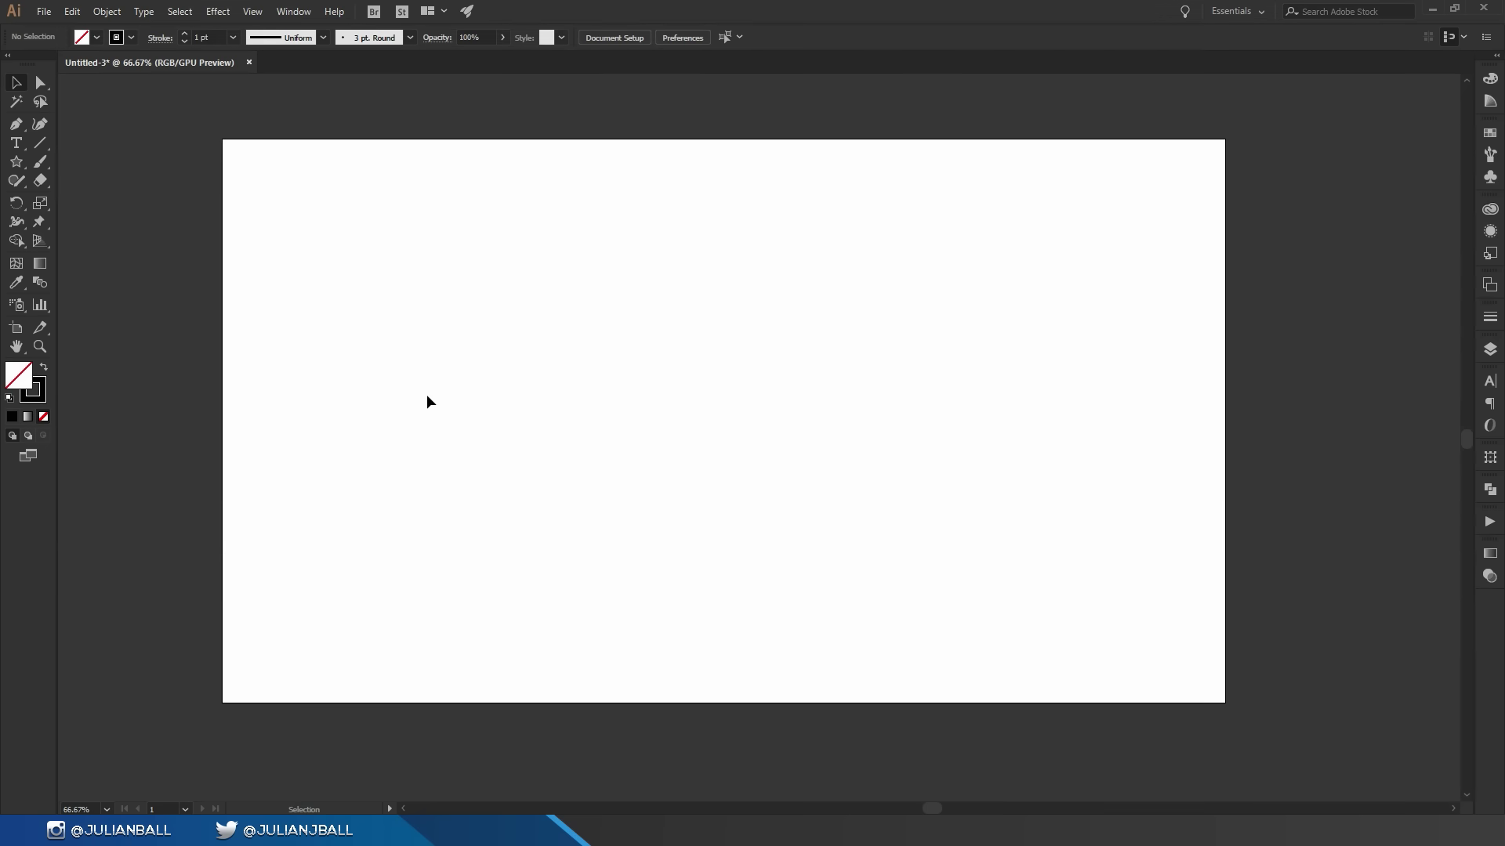
Paint the freehand letters 'Flov' with the Paintbrush tool
key("b")
left_click_drag(459, 315, 458, 315)
mouse_move(452, 544)
left_mouse_down()
mouse_move(396, 317)
mouse_move(501, 312)
left_mouse_up()
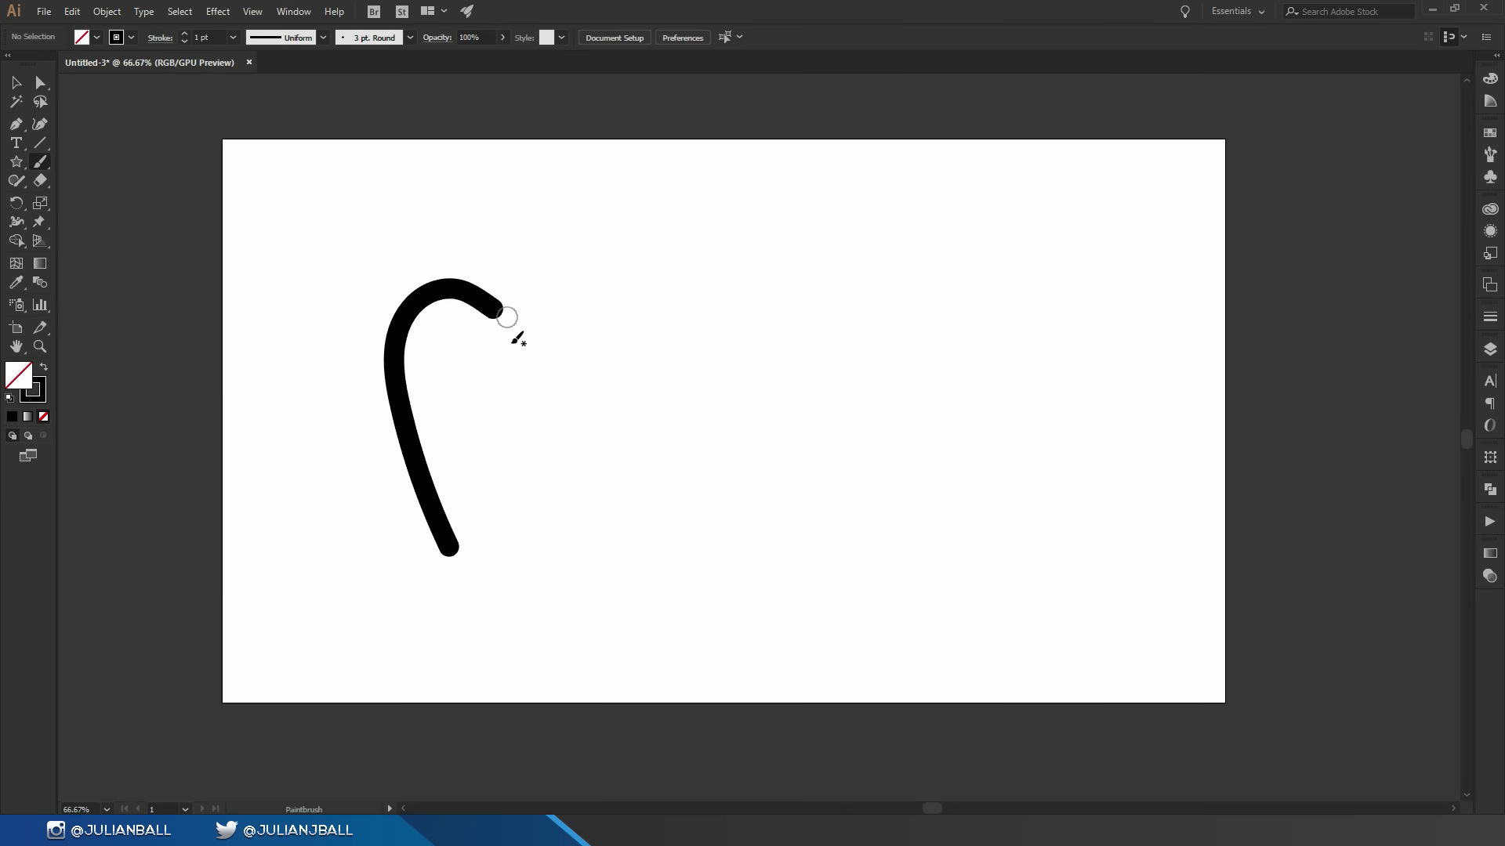
mouse_move(413, 425)
left_mouse_down()
mouse_move(490, 403)
mouse_move(475, 416)
left_mouse_up()
left_click_drag(536, 308, 561, 463)
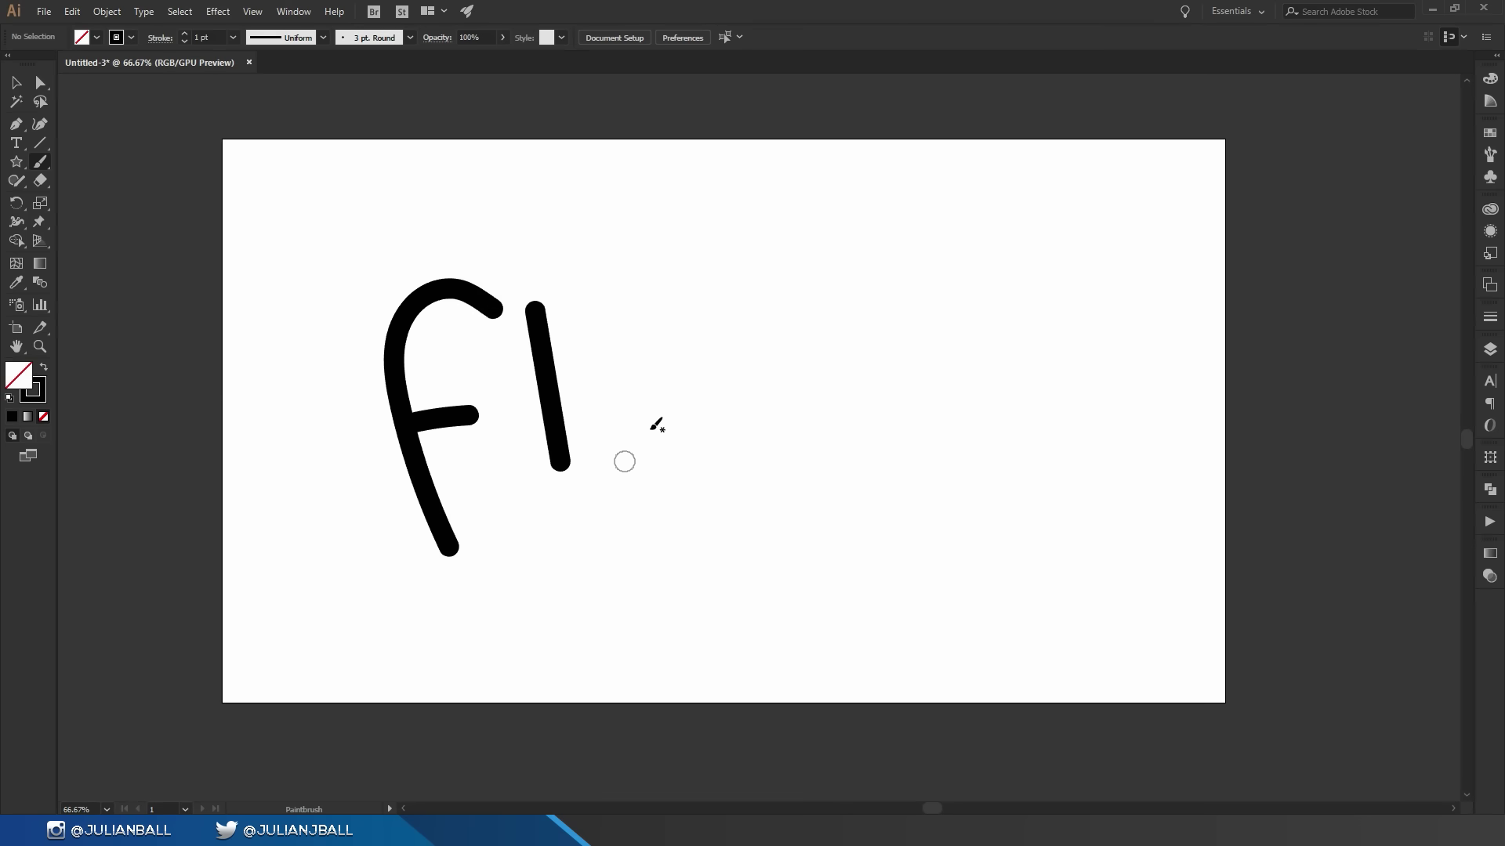
mouse_move(657, 401)
left_mouse_down()
mouse_move(615, 446)
mouse_move(676, 402)
mouse_move(871, 390)
left_mouse_up()
Select all the brush strokes and delete them
key("v")
key("ctrl+a")
key("Delete")
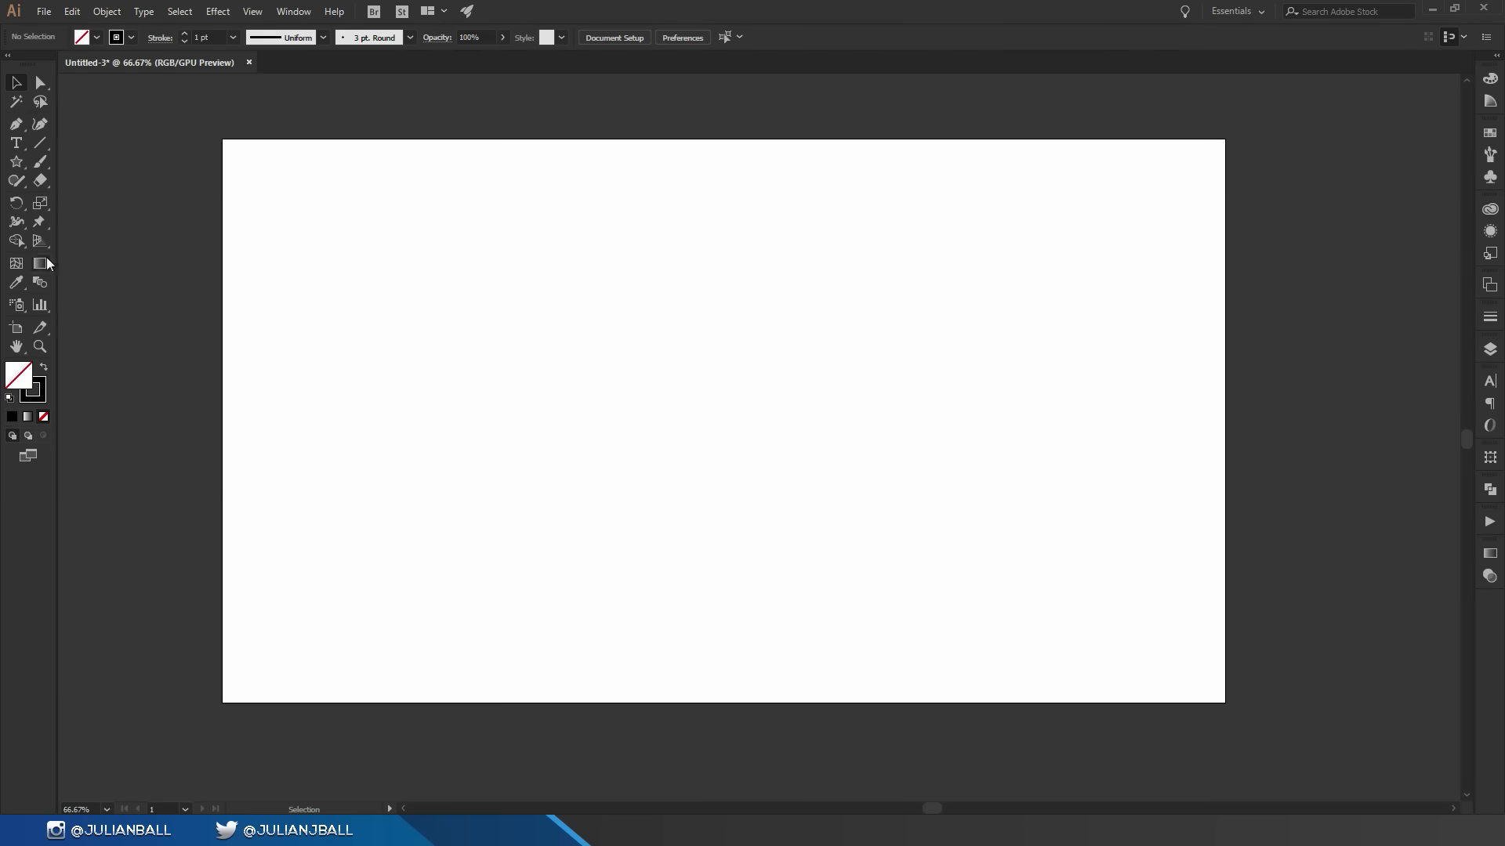
Draw a small triangle at the left with a brown stroke and blue fill
left_click(16, 161)
left_click_drag(348, 333, 453, 185)
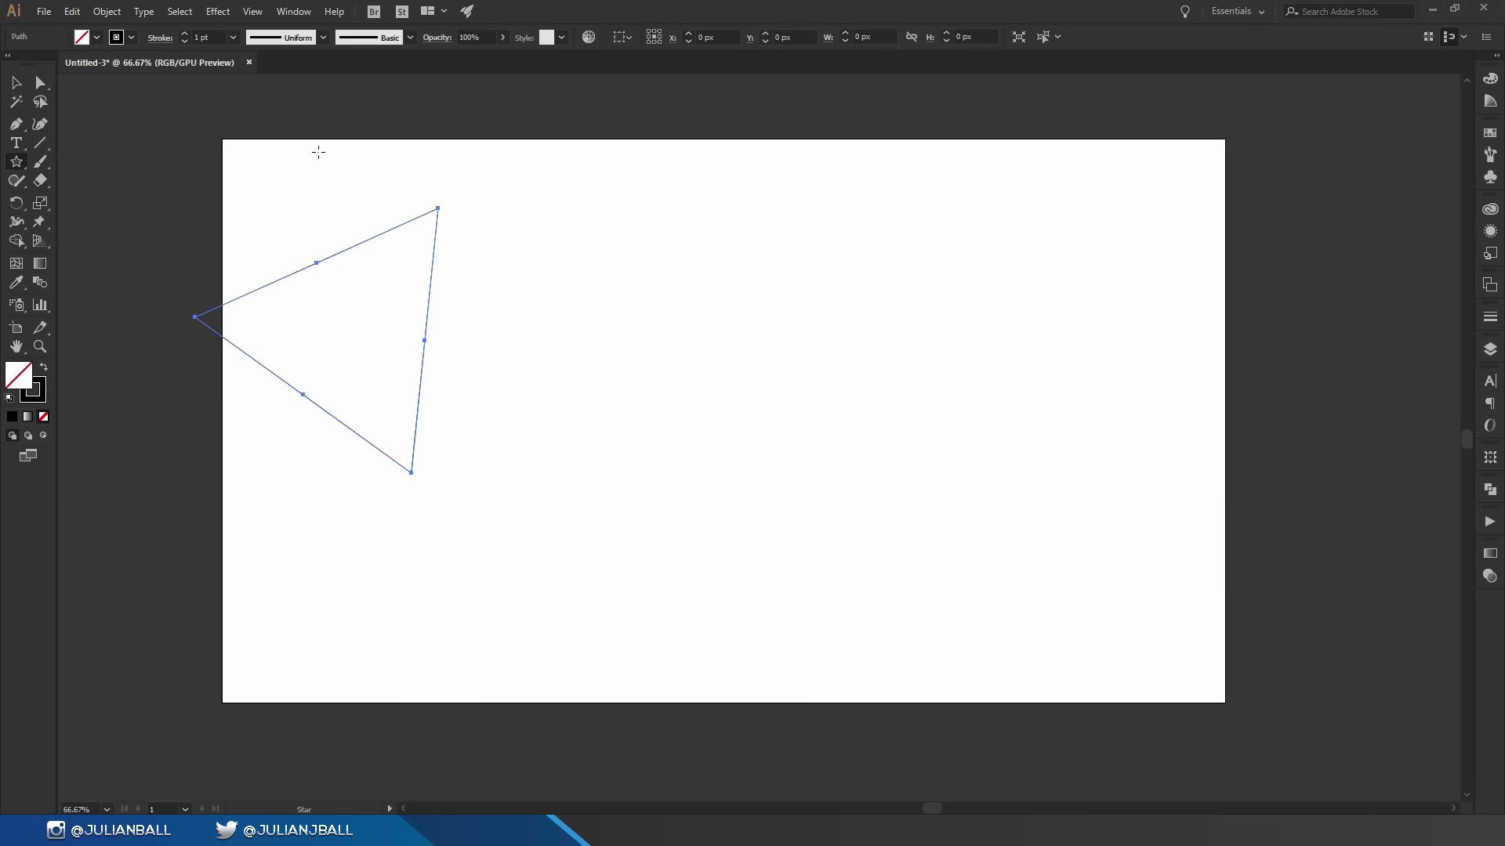
left_click(129, 37)
left_click(120, 86)
left_click(96, 36)
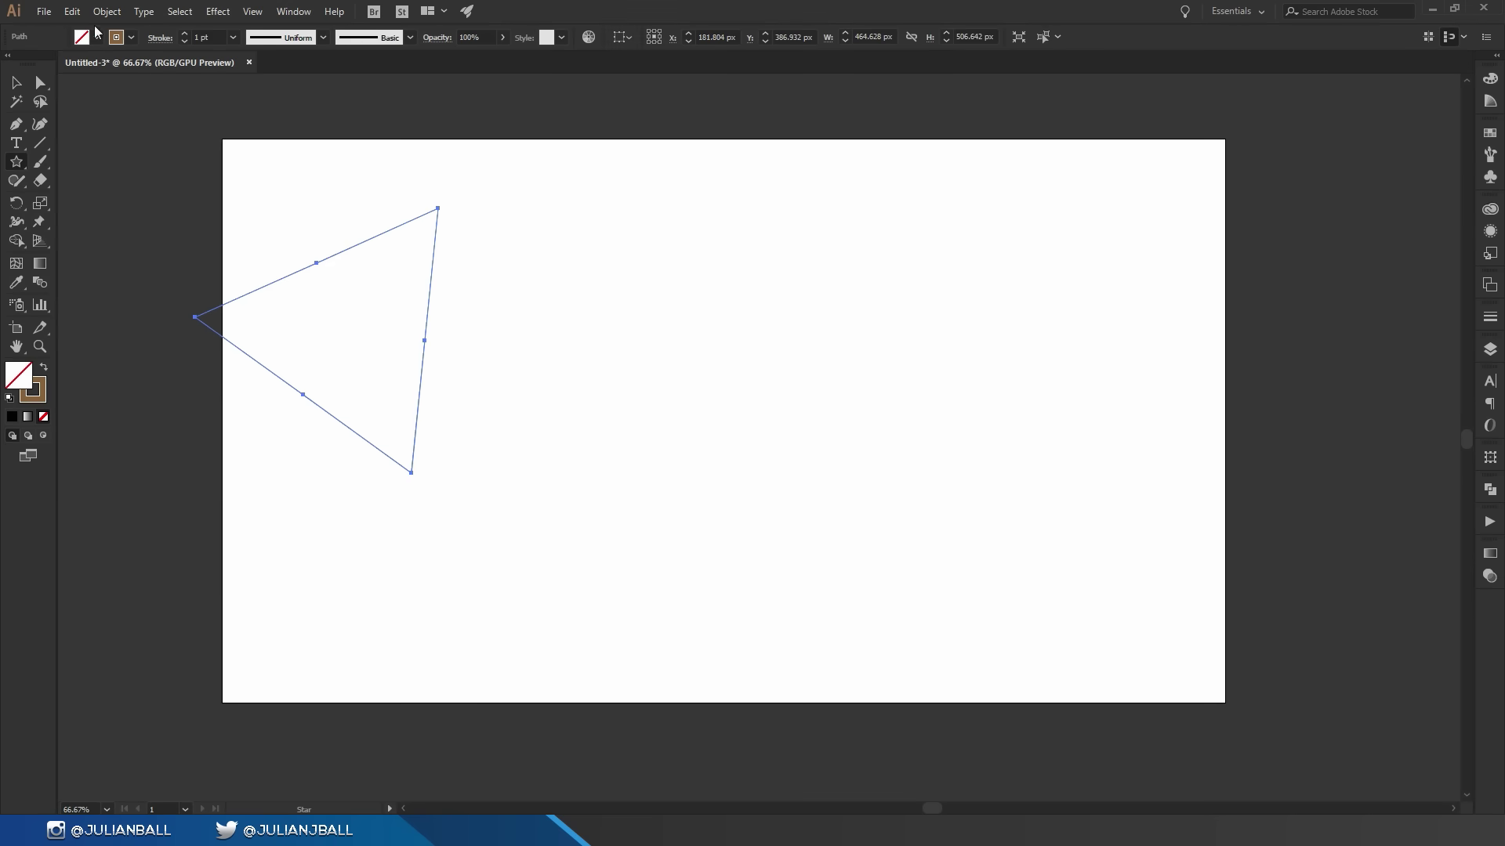
left_click(97, 37)
left_click(98, 64)
left_click(19, 155)
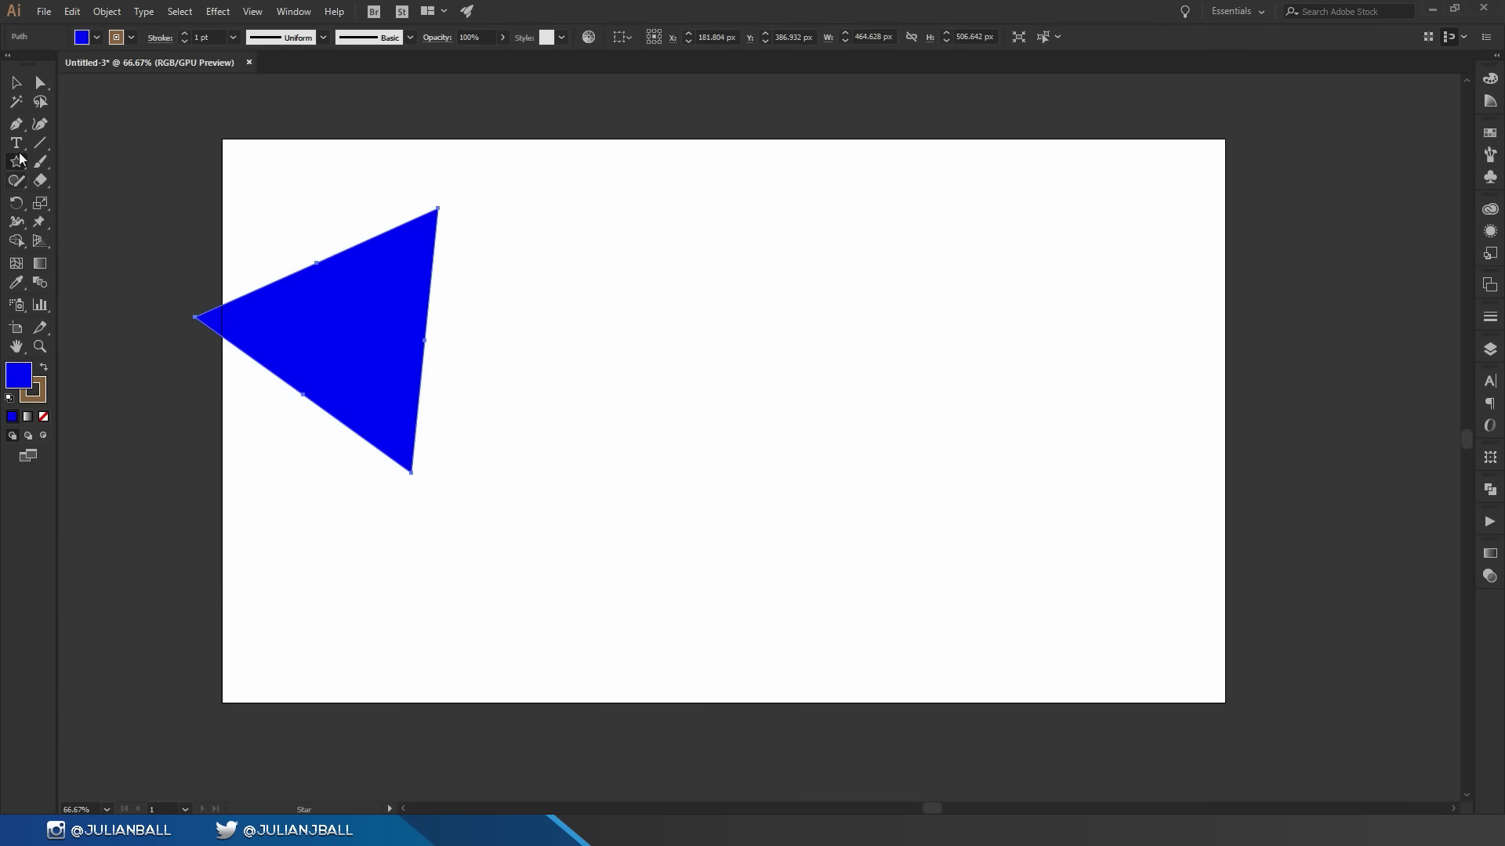
Draw a larger triangle right of centre and fill it green
left_click_drag(852, 448, 815, 255)
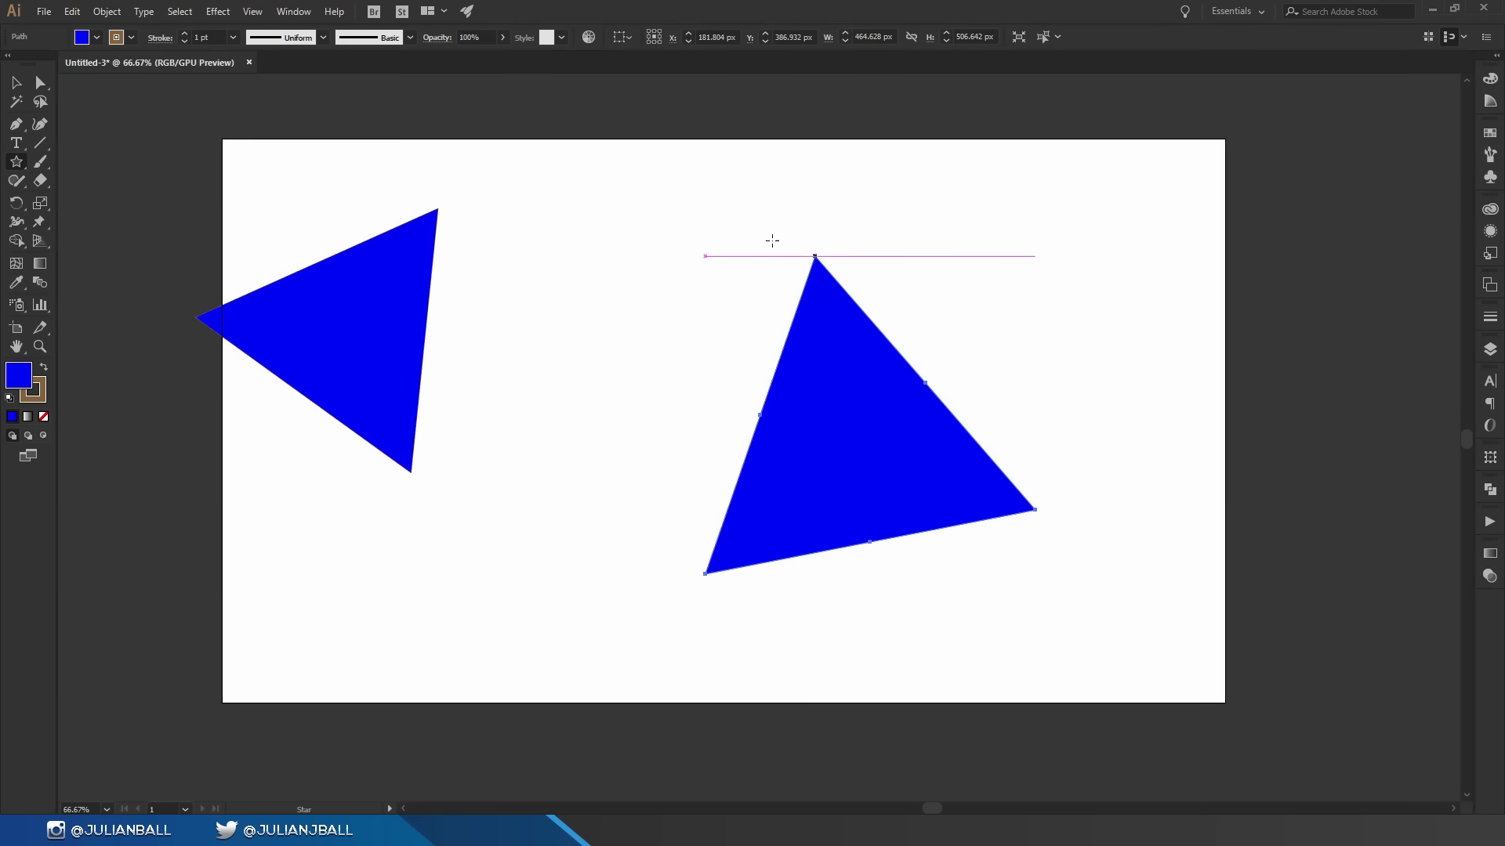
left_click(97, 37)
left_click(76, 63)
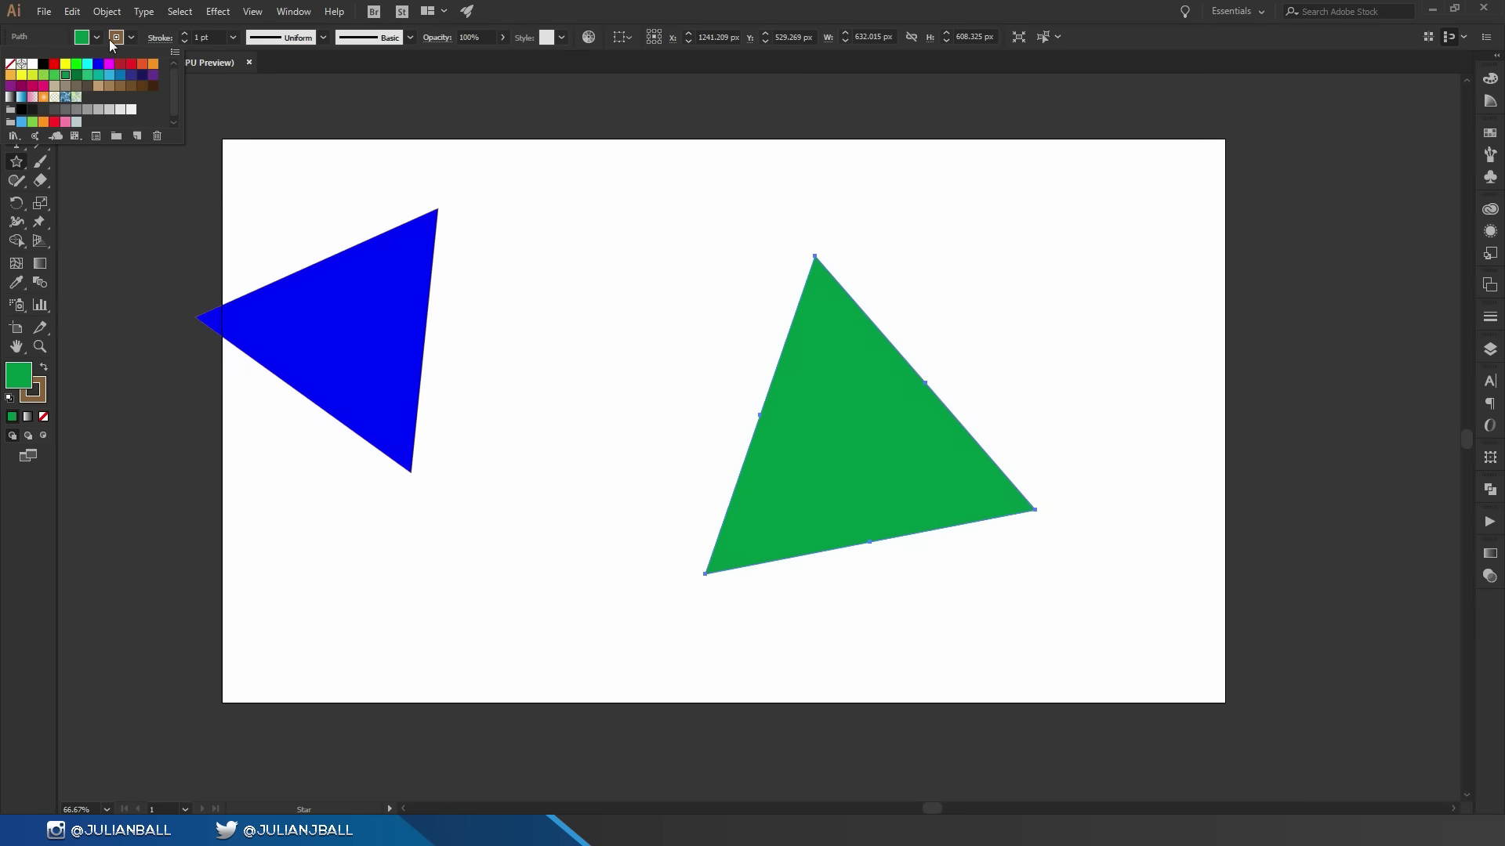
key("Escape")
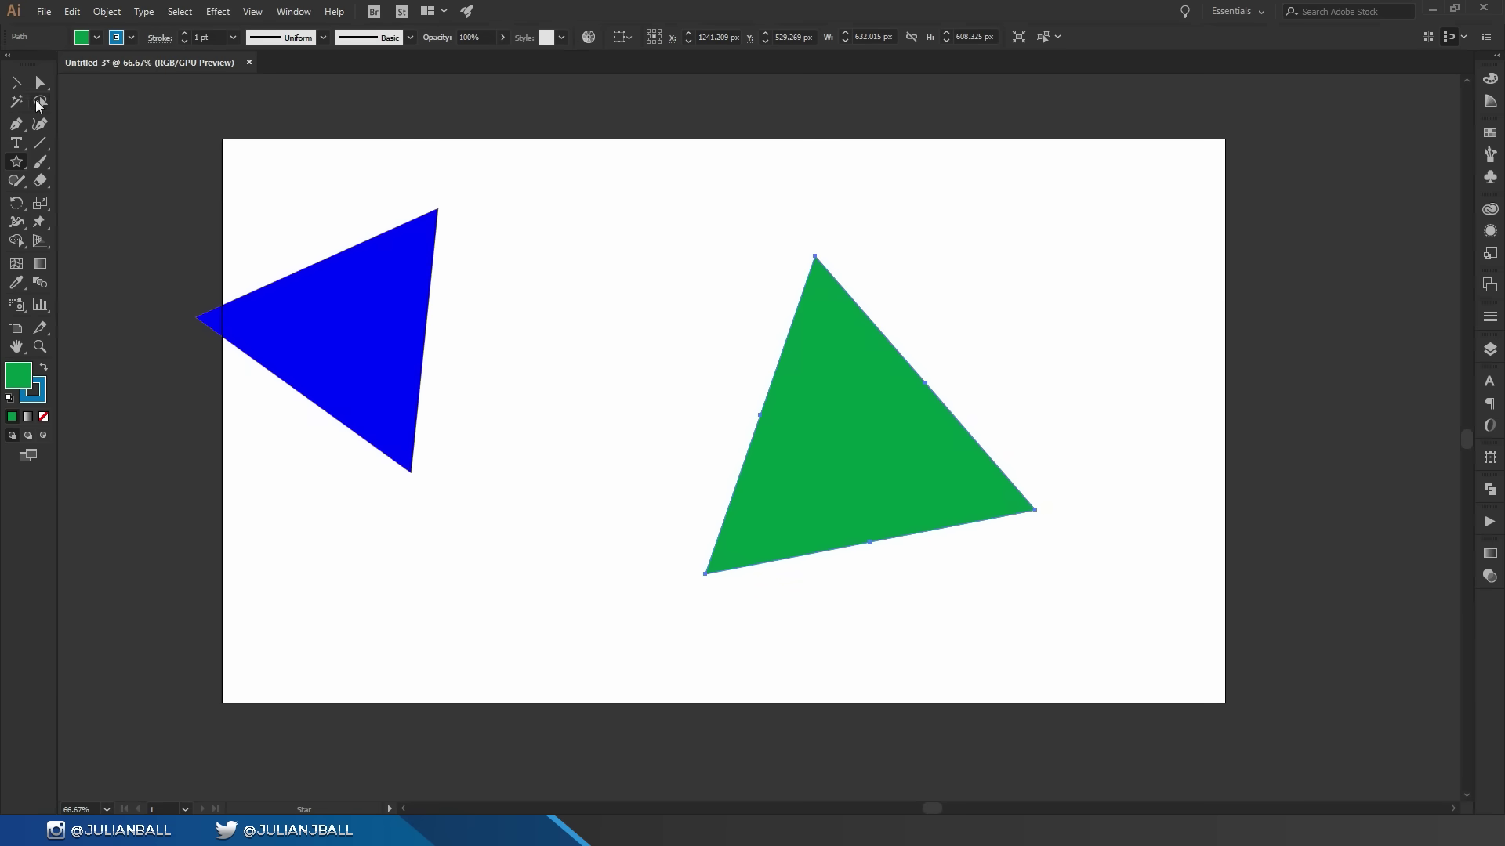
Use the Eyedropper to match the right triangle to the left triangle's blue
key("v")
left_click(698, 281)
left_click(850, 407)
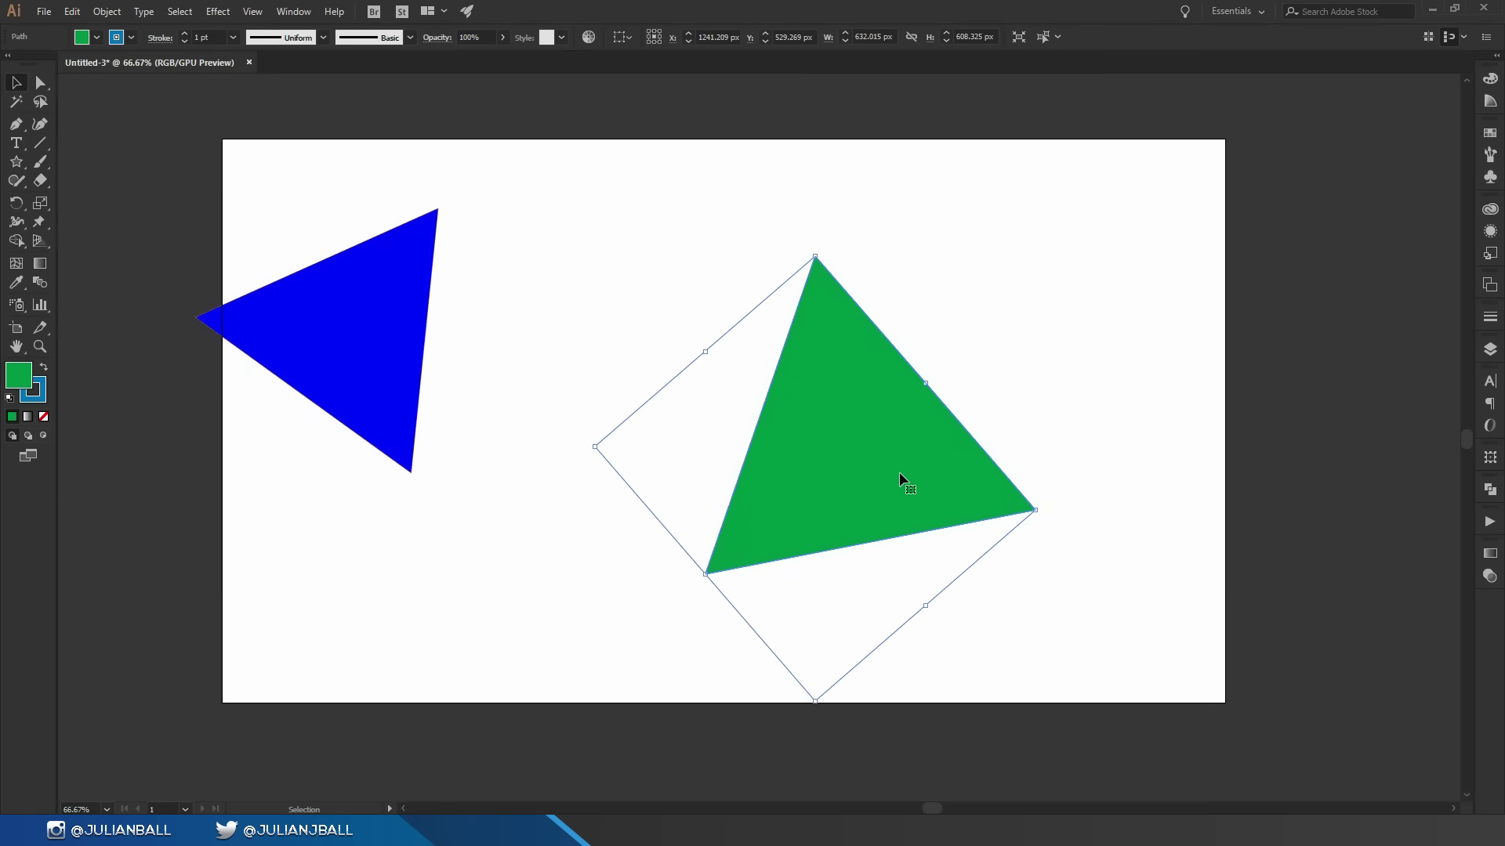
key("i")
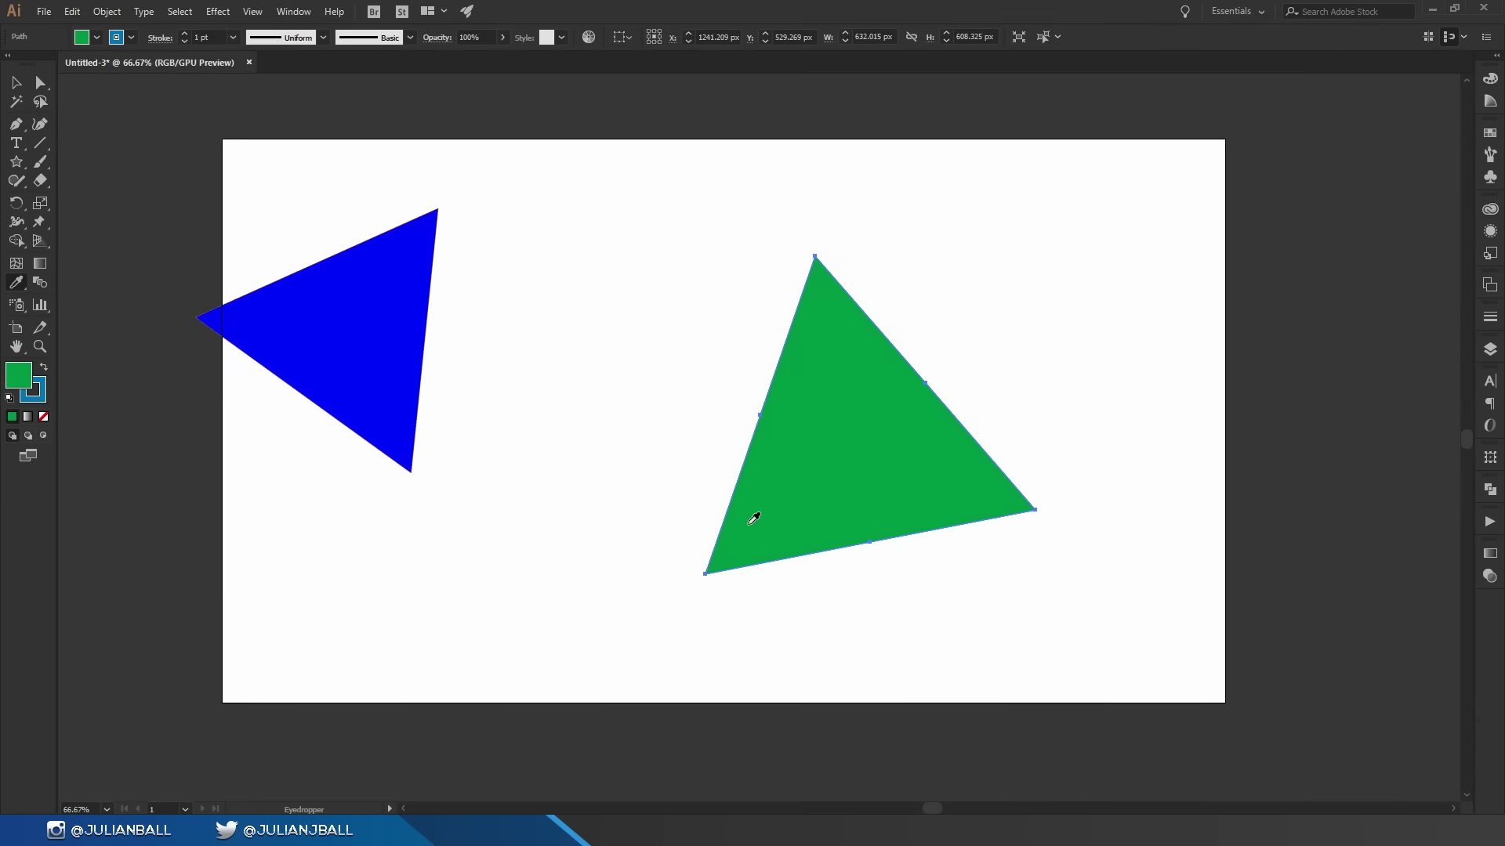
left_click(352, 303)
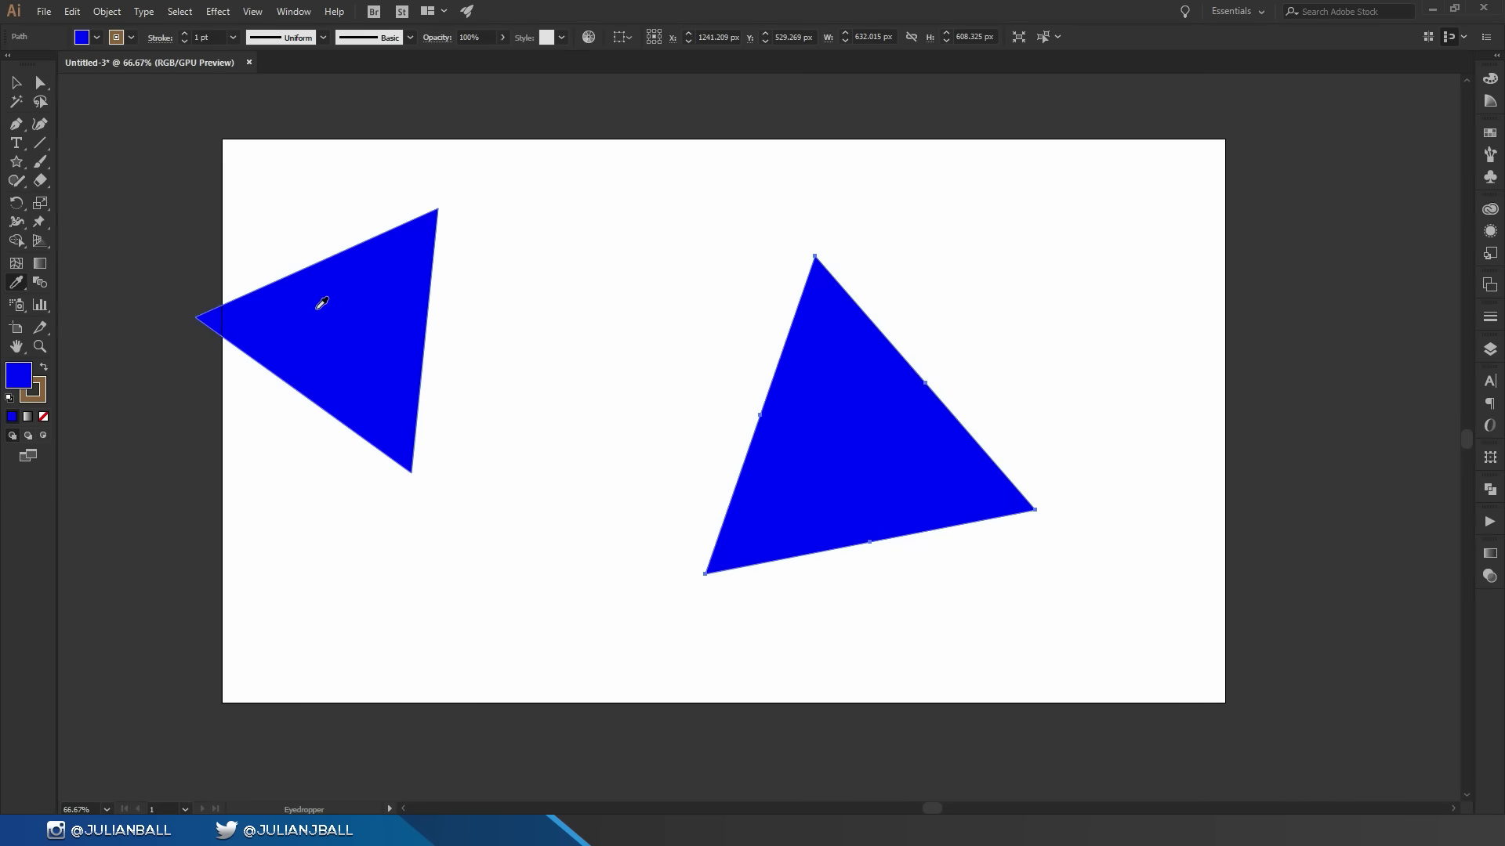
Drag the left blue triangle over the right one so the two overlap
key("v")
key("ctrl+shift+a")
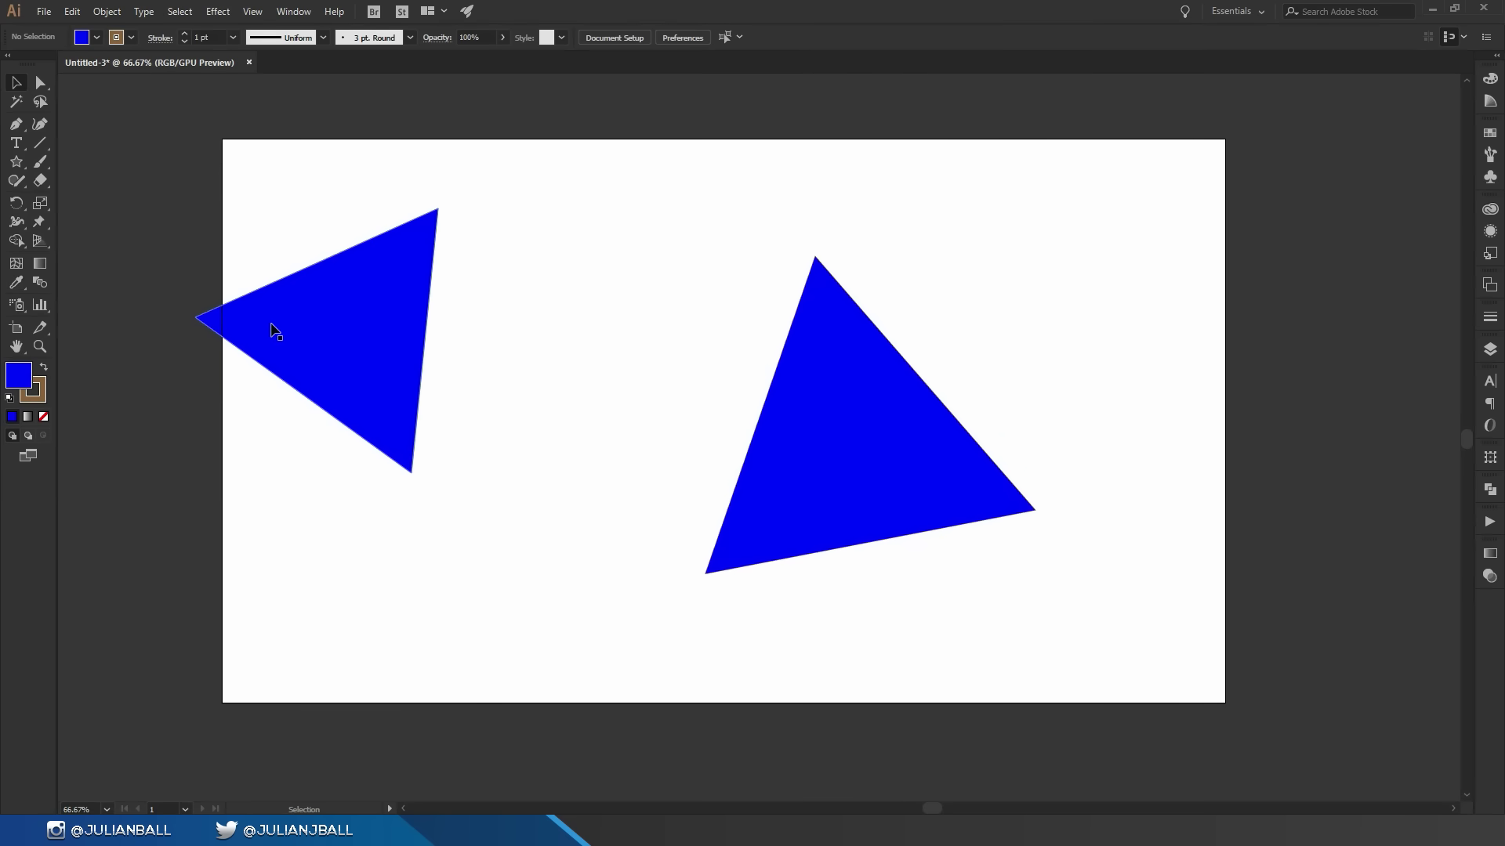
left_click_drag(363, 337, 716, 393)
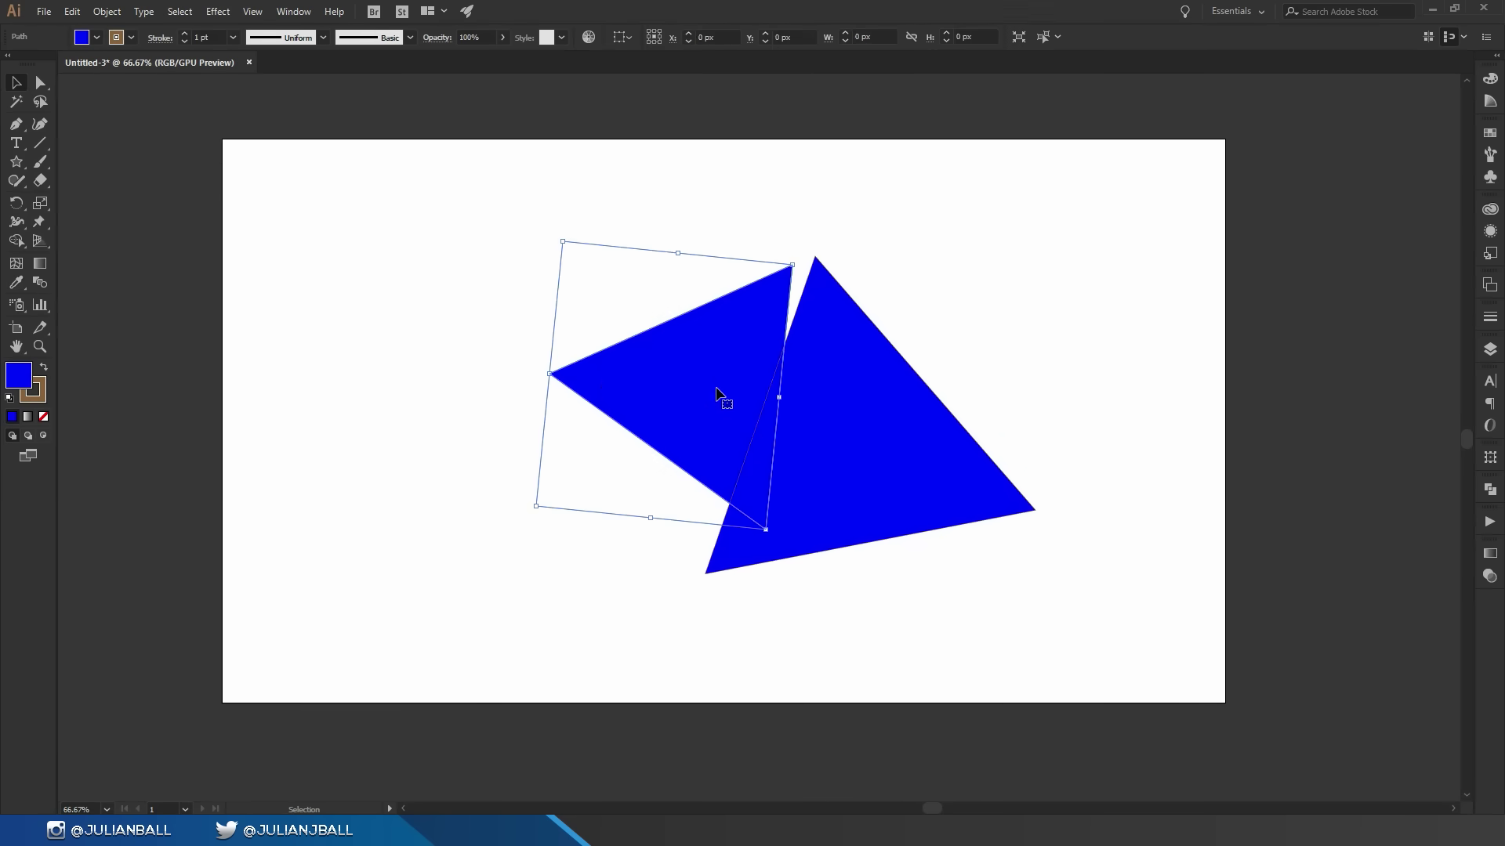
key("shift+m")
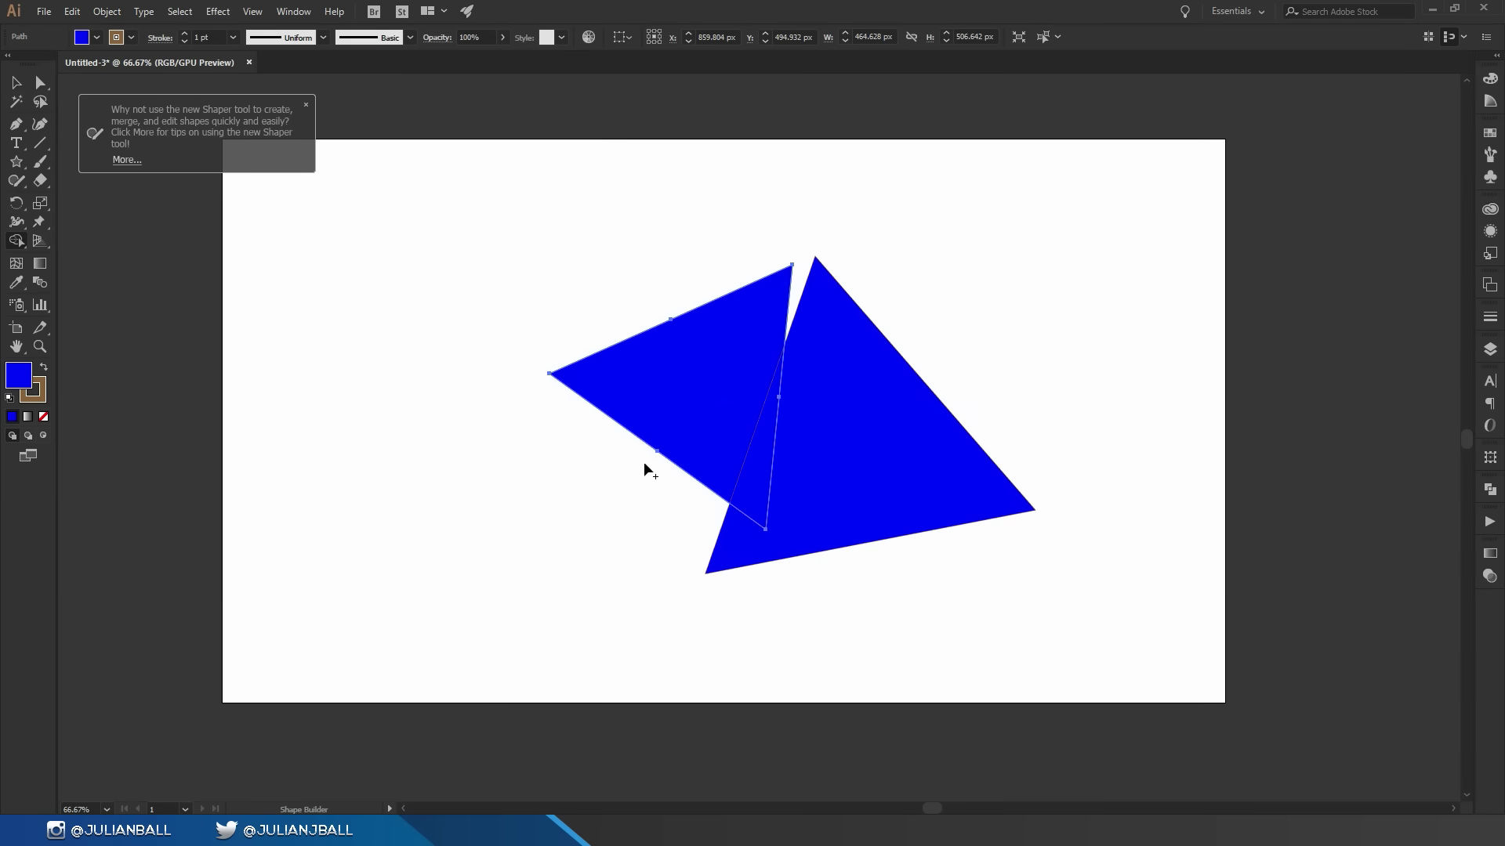
key("v")
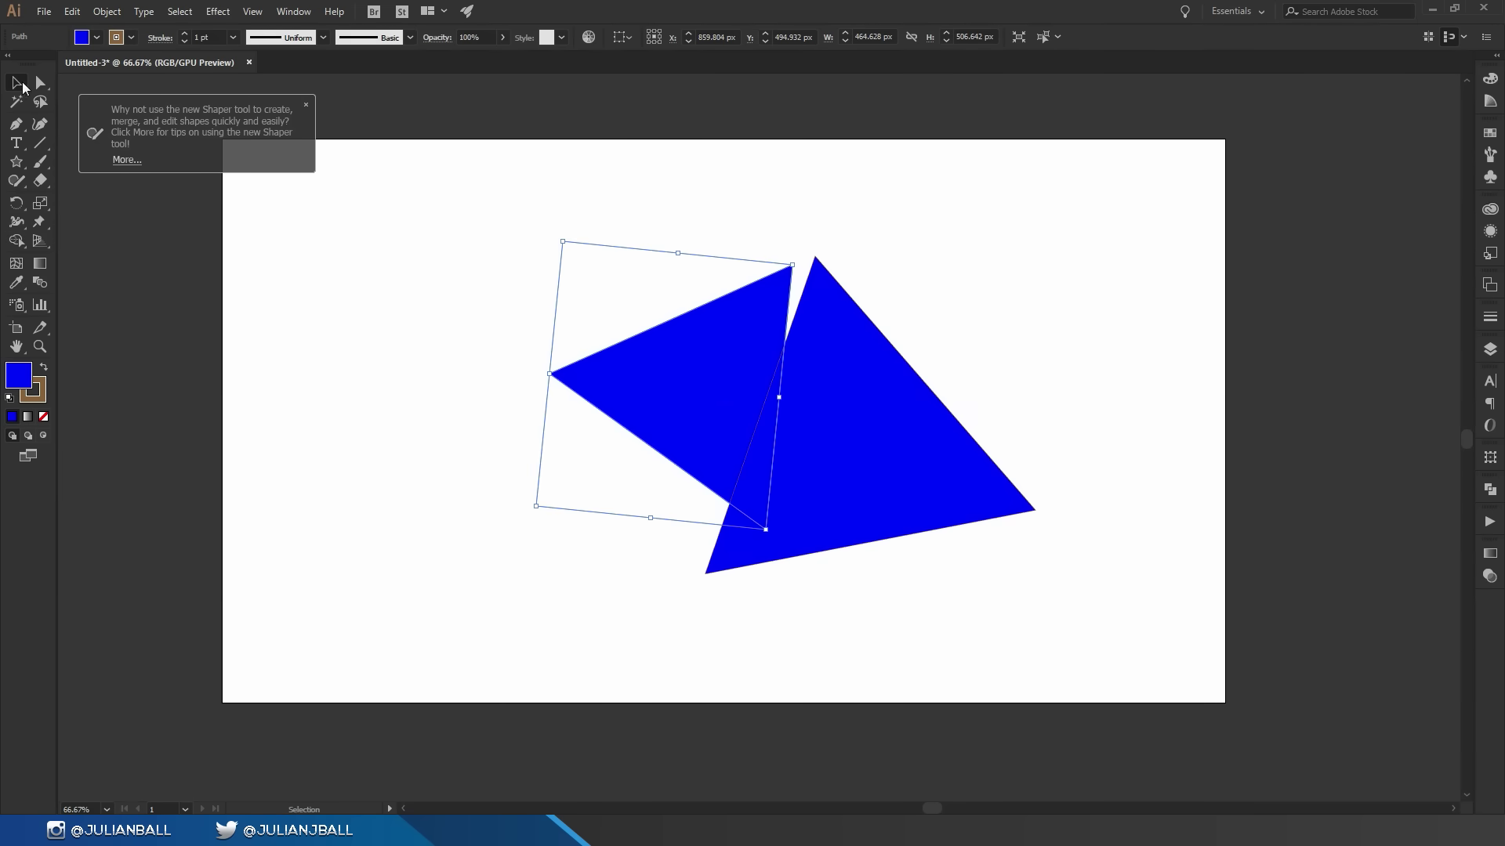
Select both triangles and use Shape Builder to make the overlap its own blue sliver
left_click_drag(552, 249, 1089, 581)
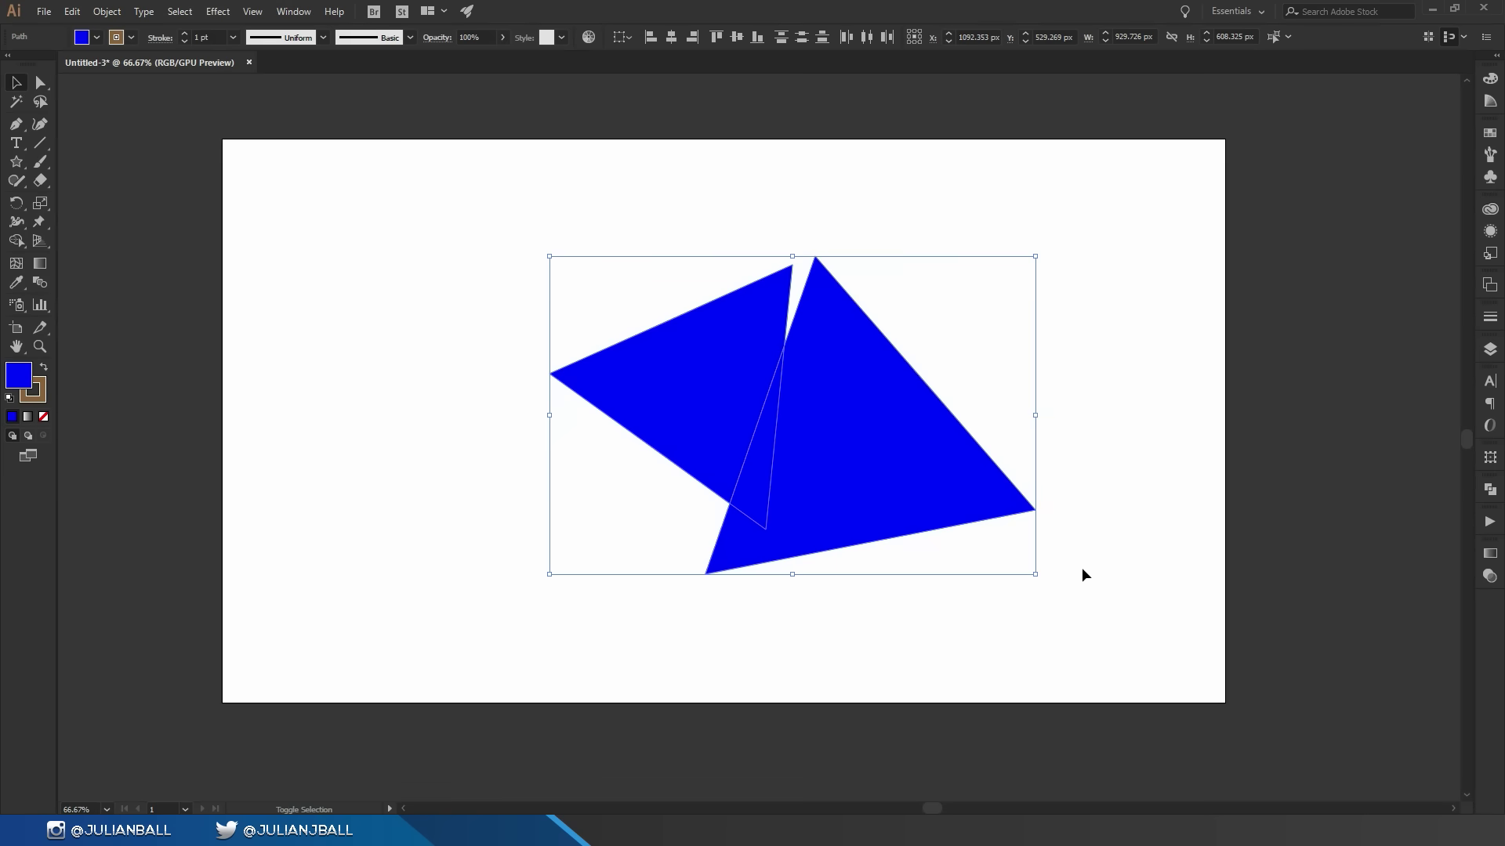
key("shift+m")
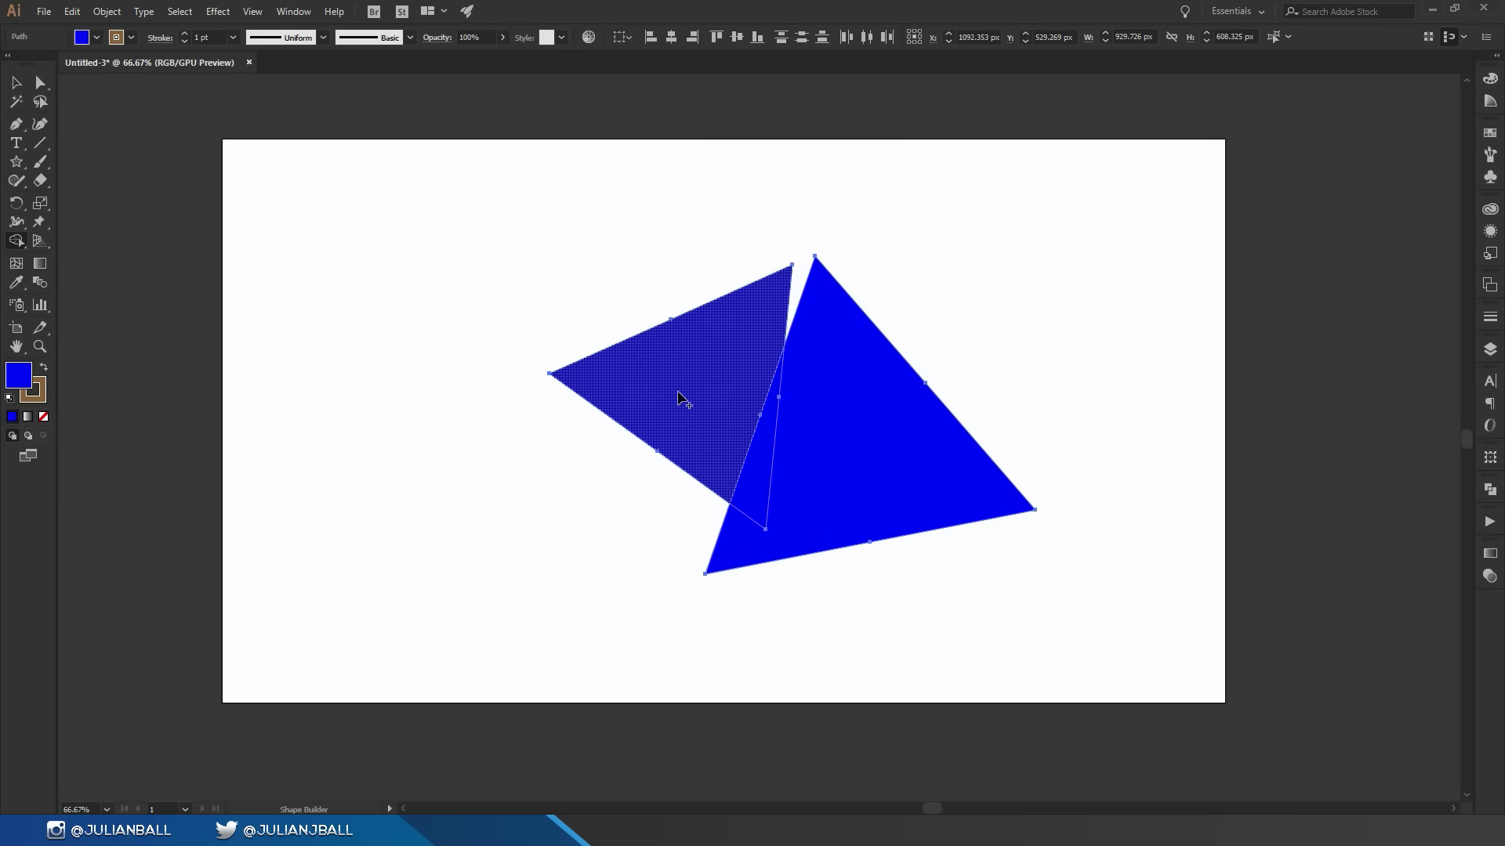
left_click(756, 495, "alt")
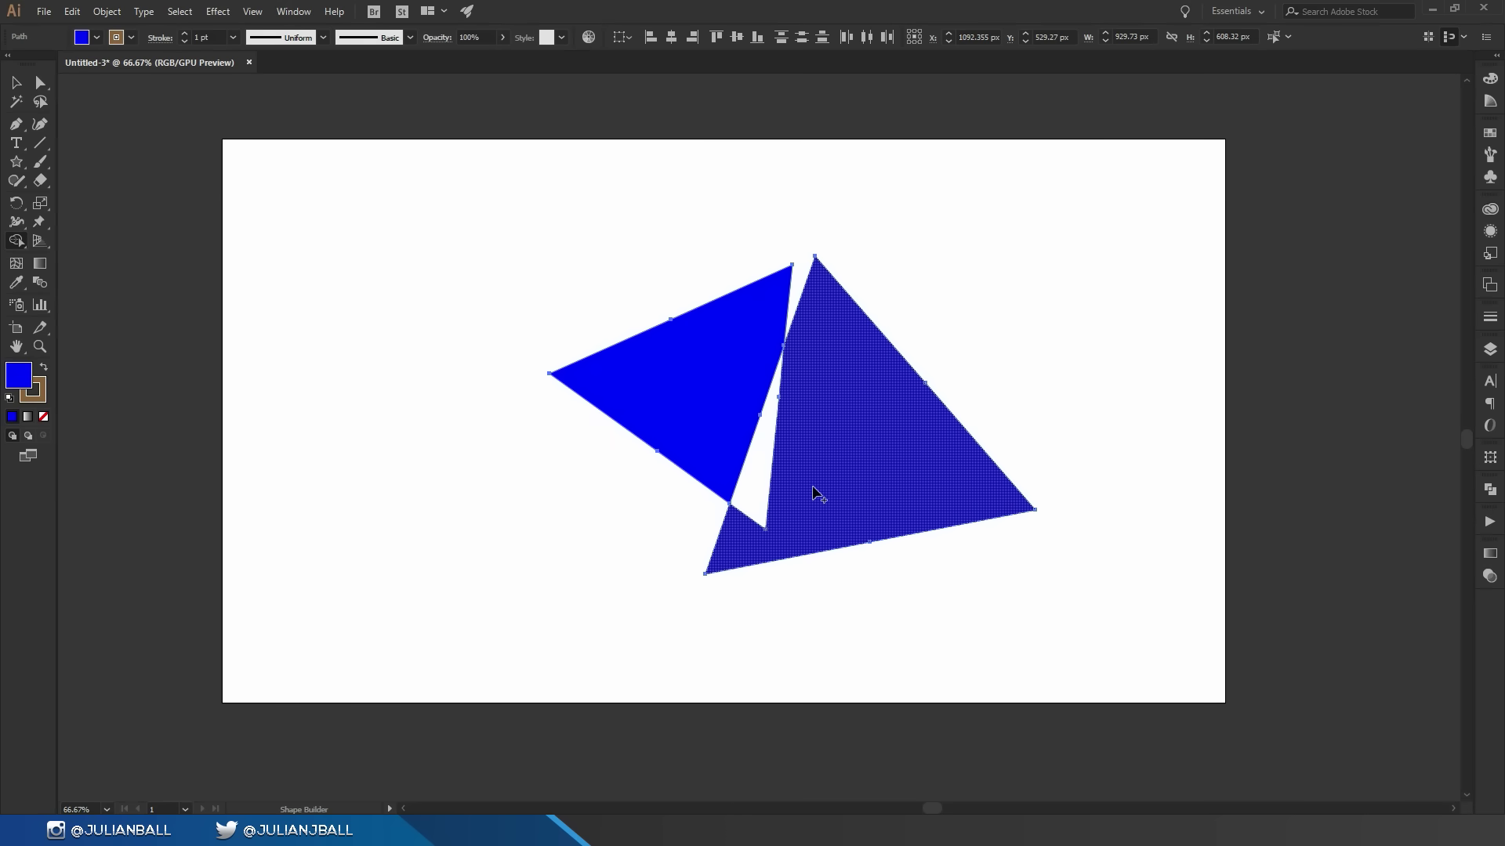
left_click(758, 503)
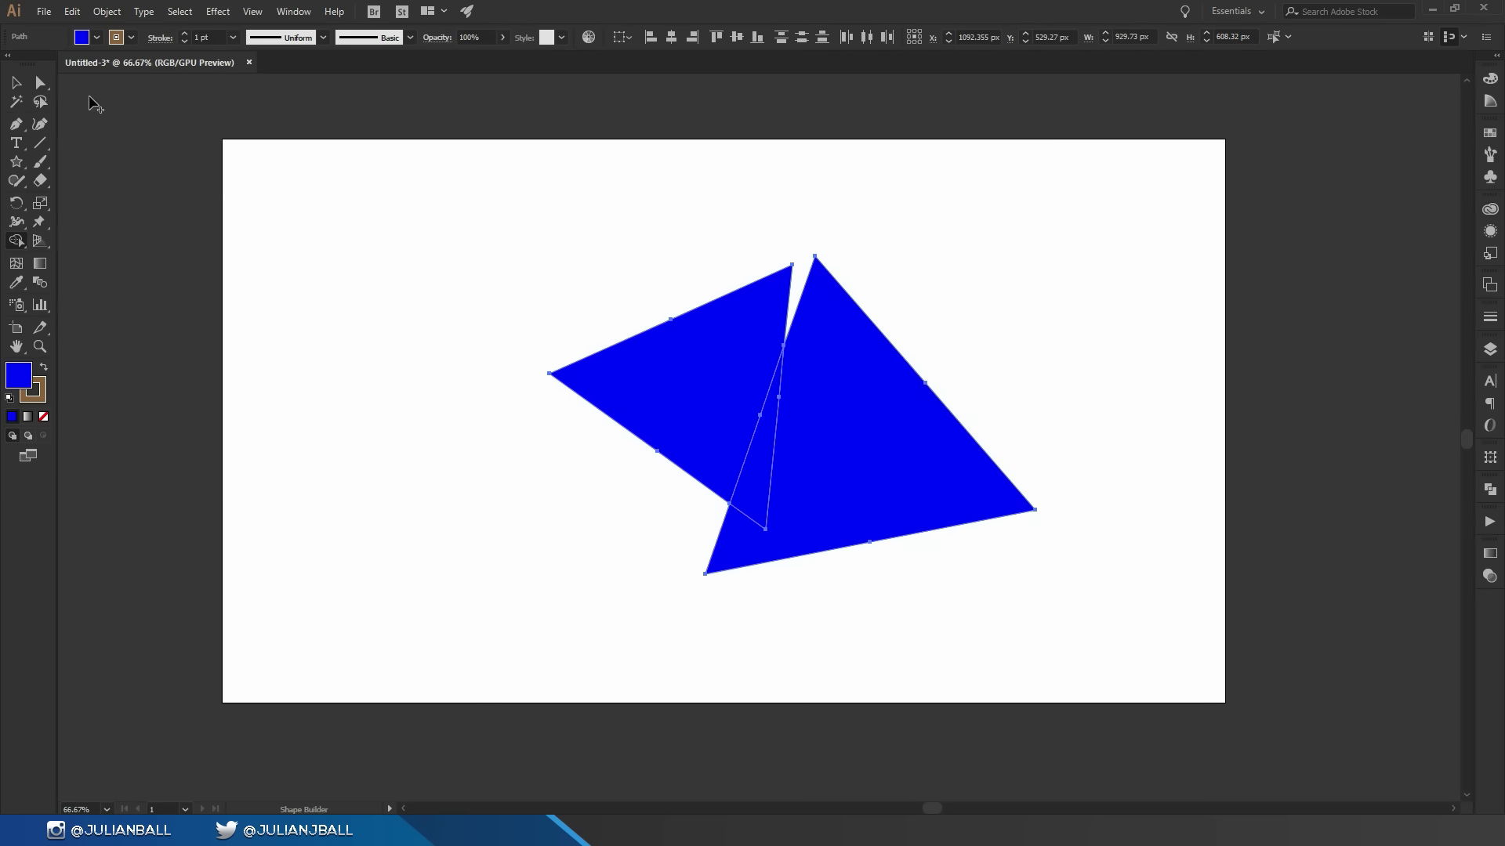
Spread the left piece, big right piece and thin middle sliver slightly apart
left_click(16, 84)
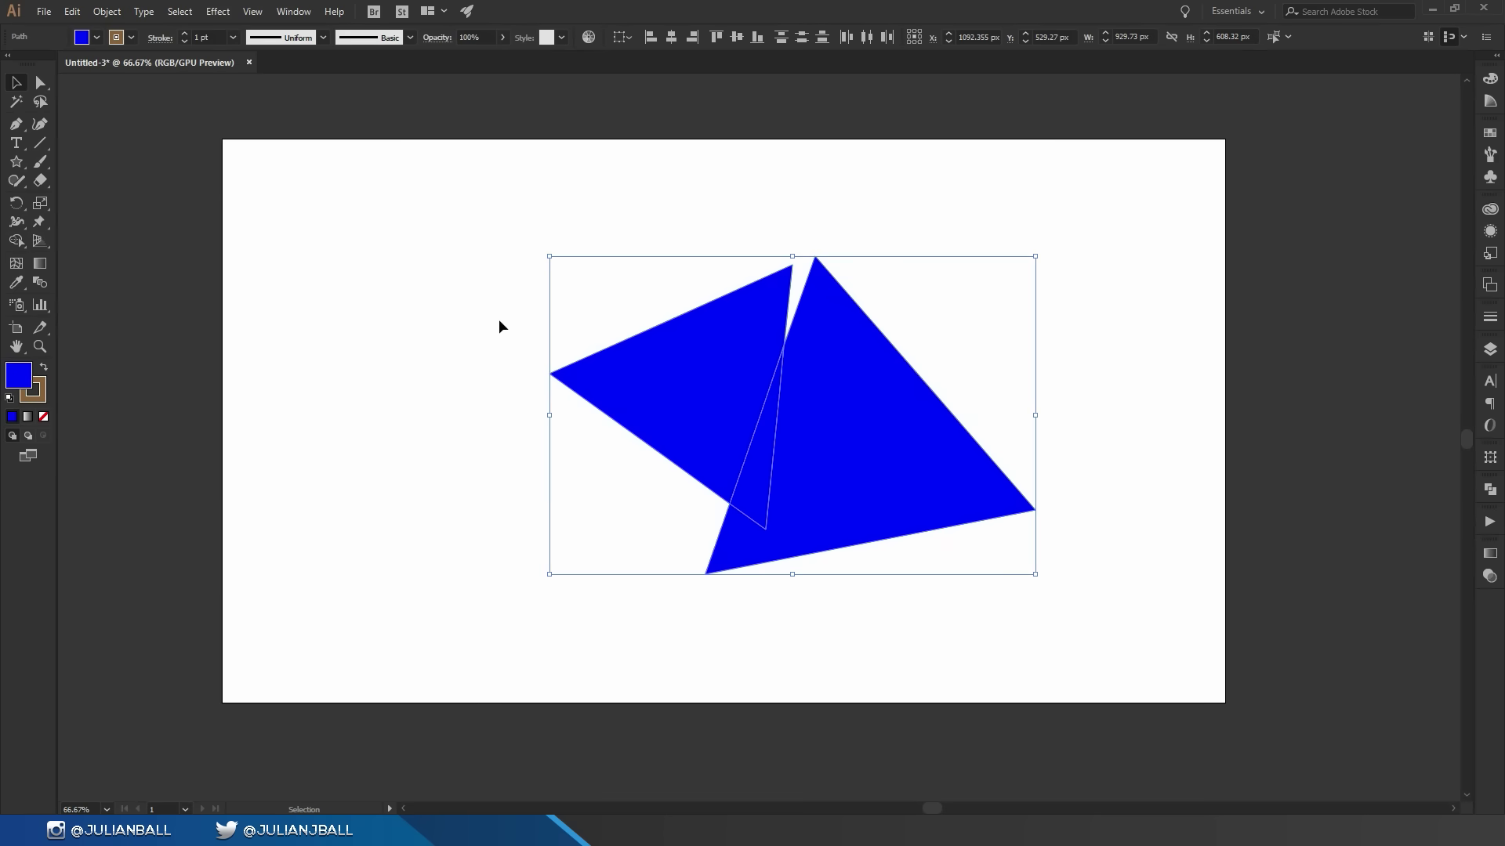
left_click(499, 318)
left_click_drag(730, 415, 513, 368)
left_click_drag(944, 460, 1087, 483)
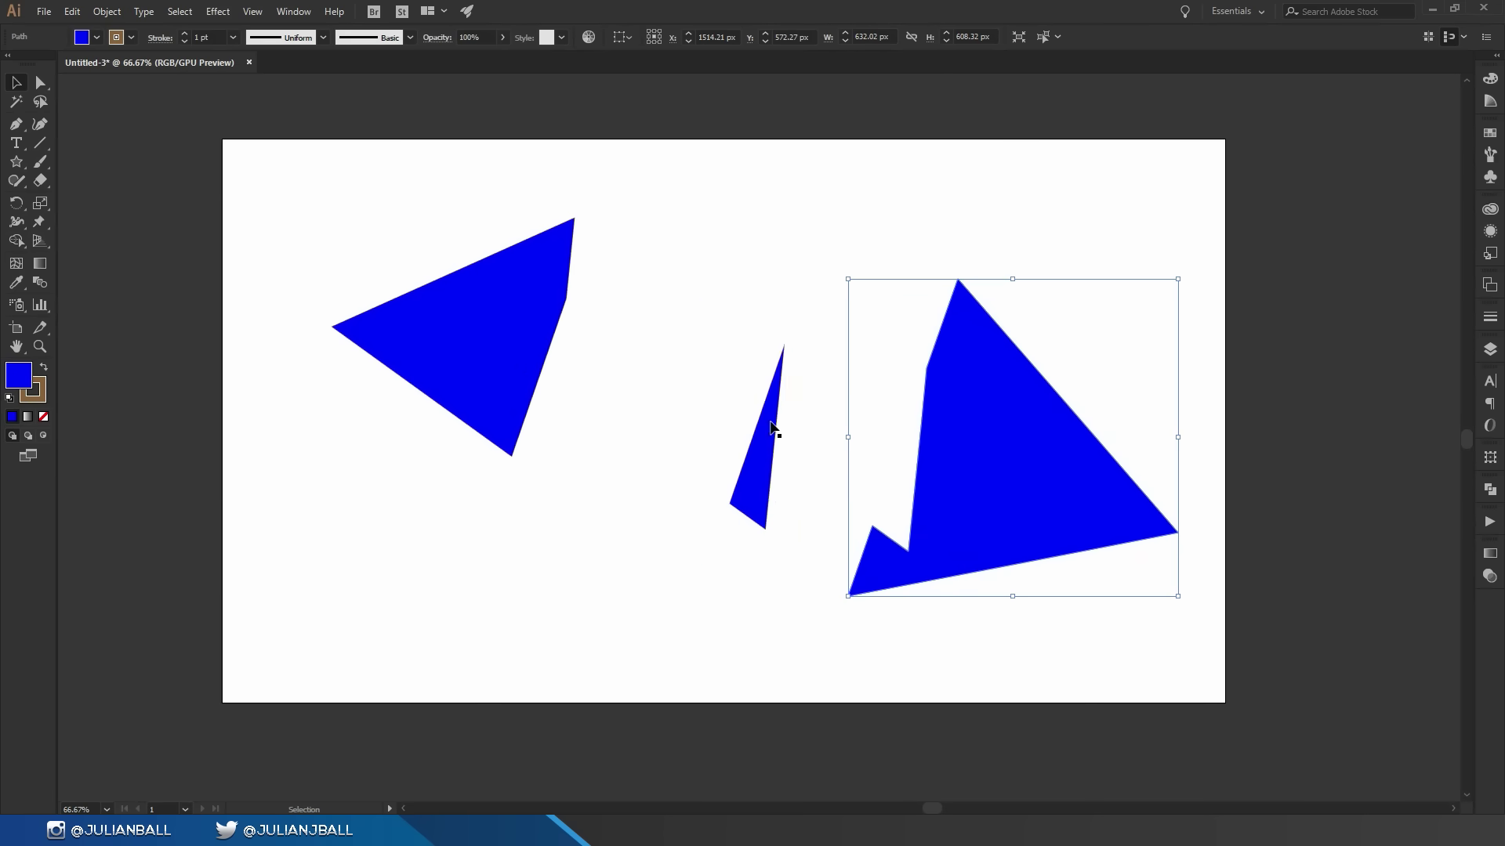
left_click_drag(766, 430, 764, 322)
left_click_drag(539, 365, 636, 348)
left_click_drag(996, 478, 887, 390)
left_click(176, 223)
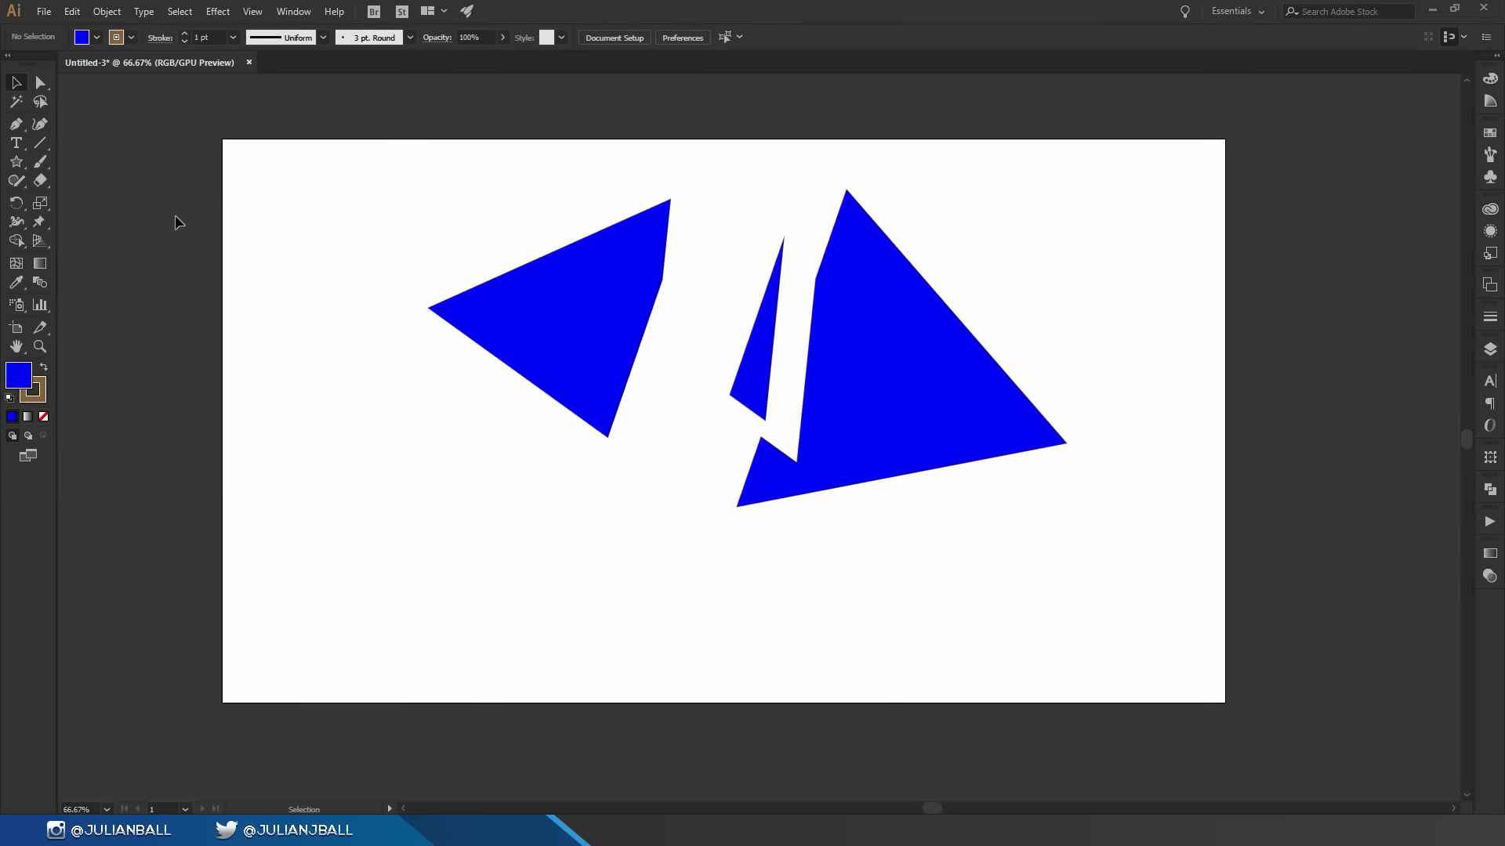